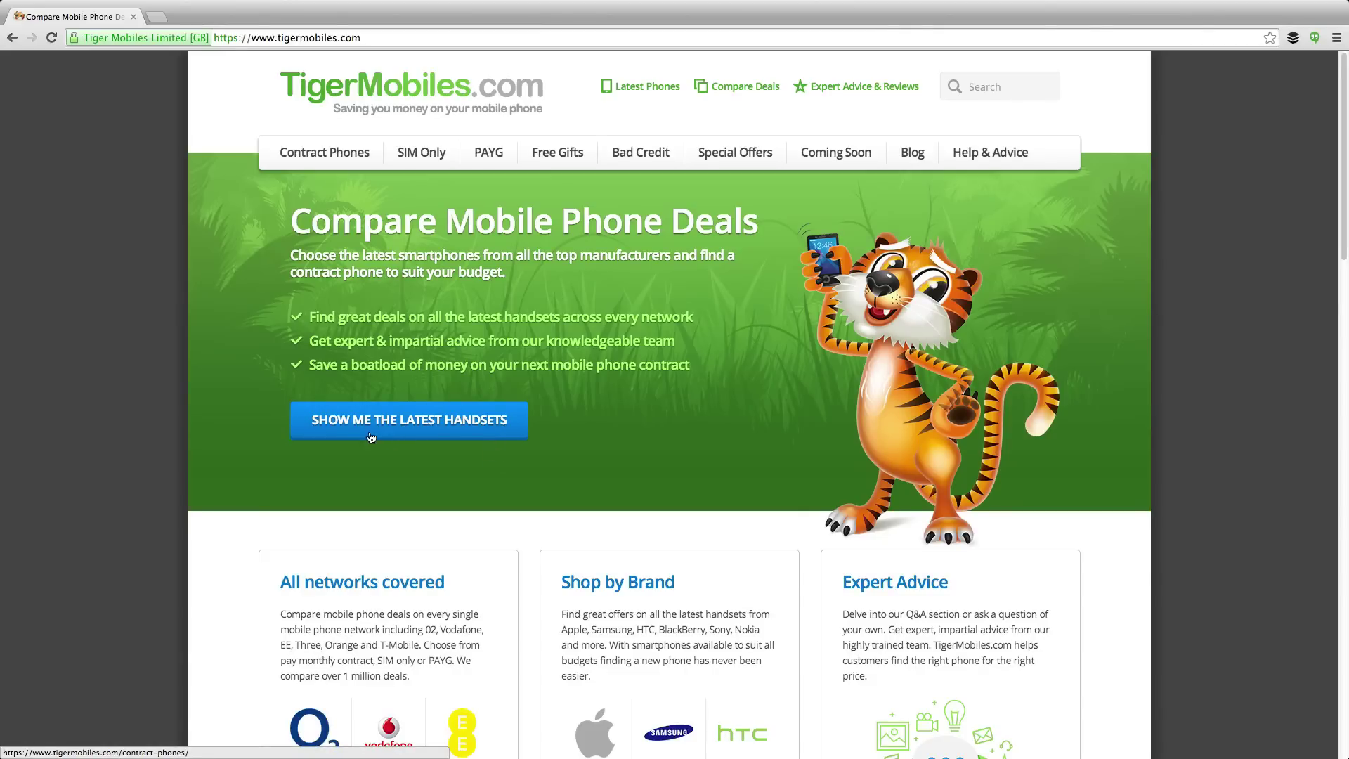
Bring up the latest contract handsets list to pick a phone from
click(420, 435)
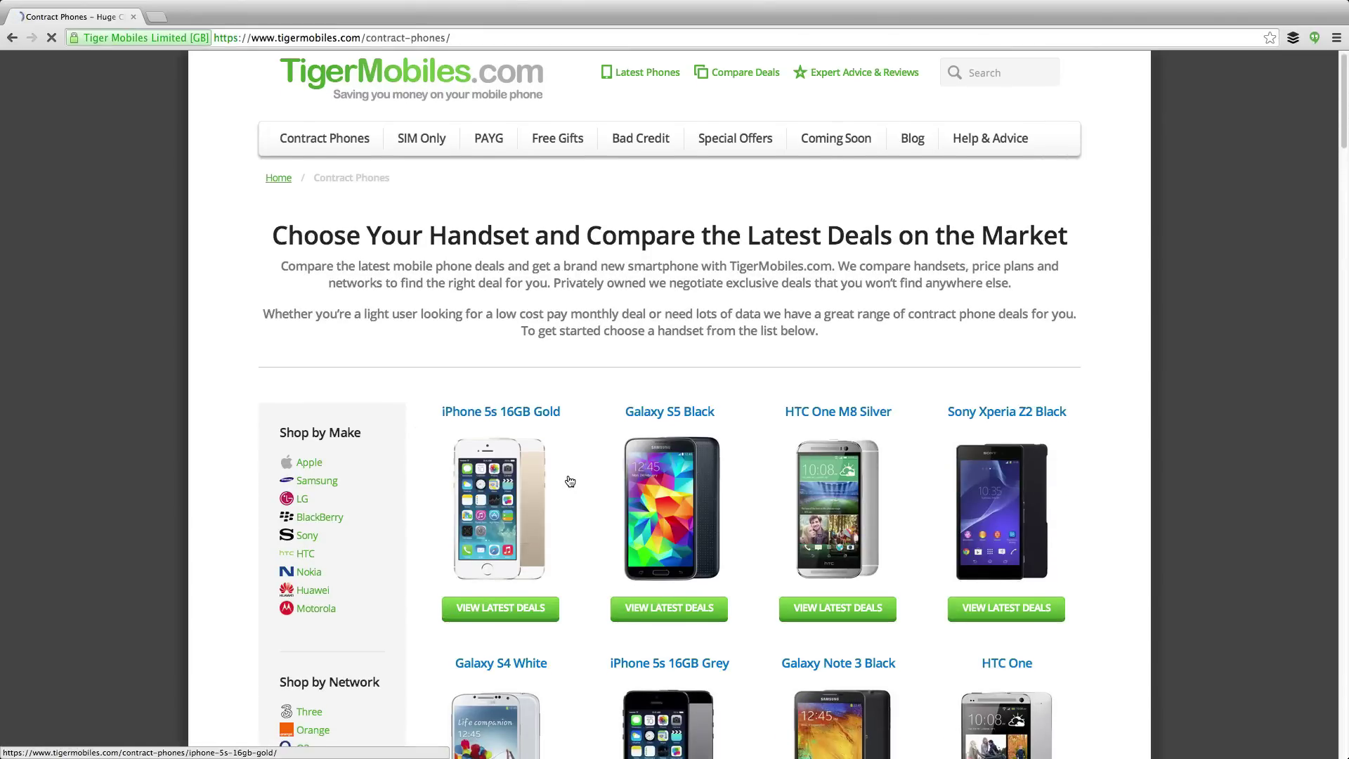
scroll(569, 482, down, 3)
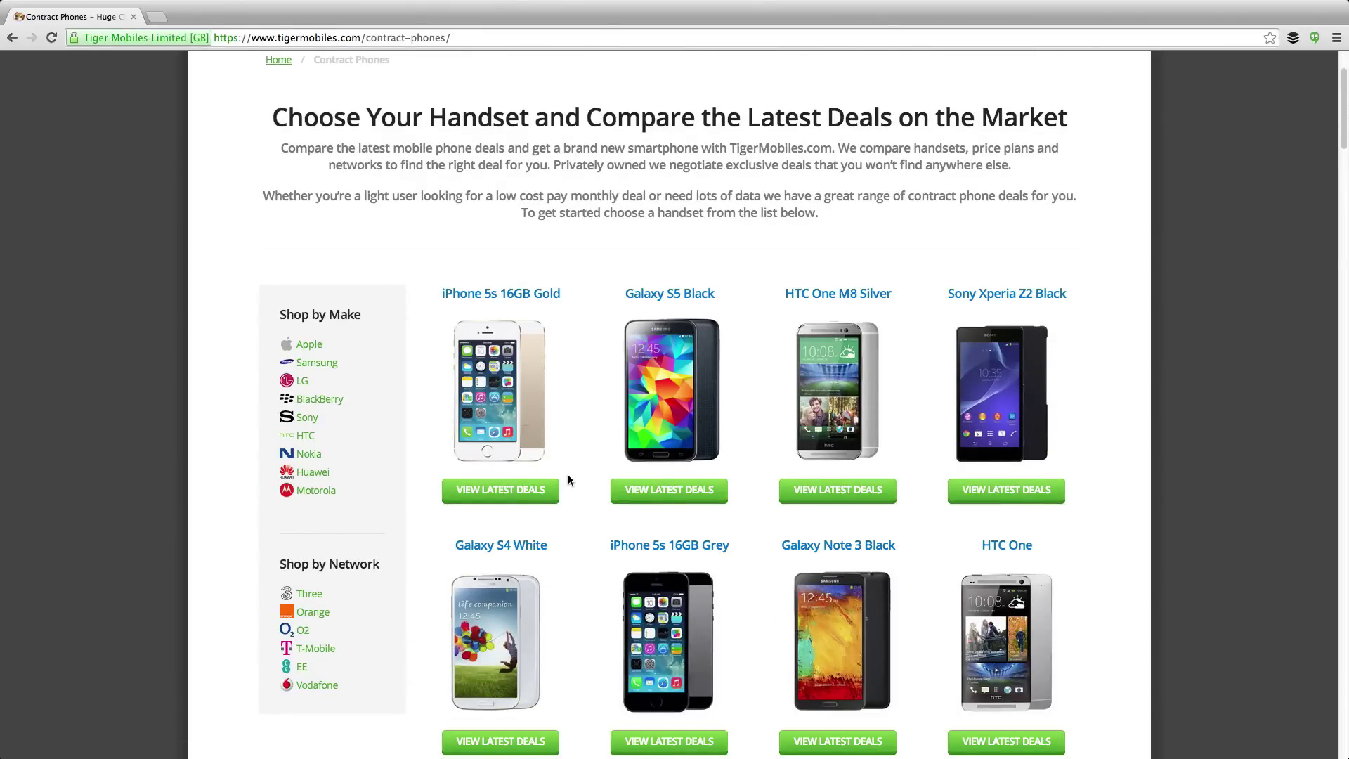
click(517, 491)
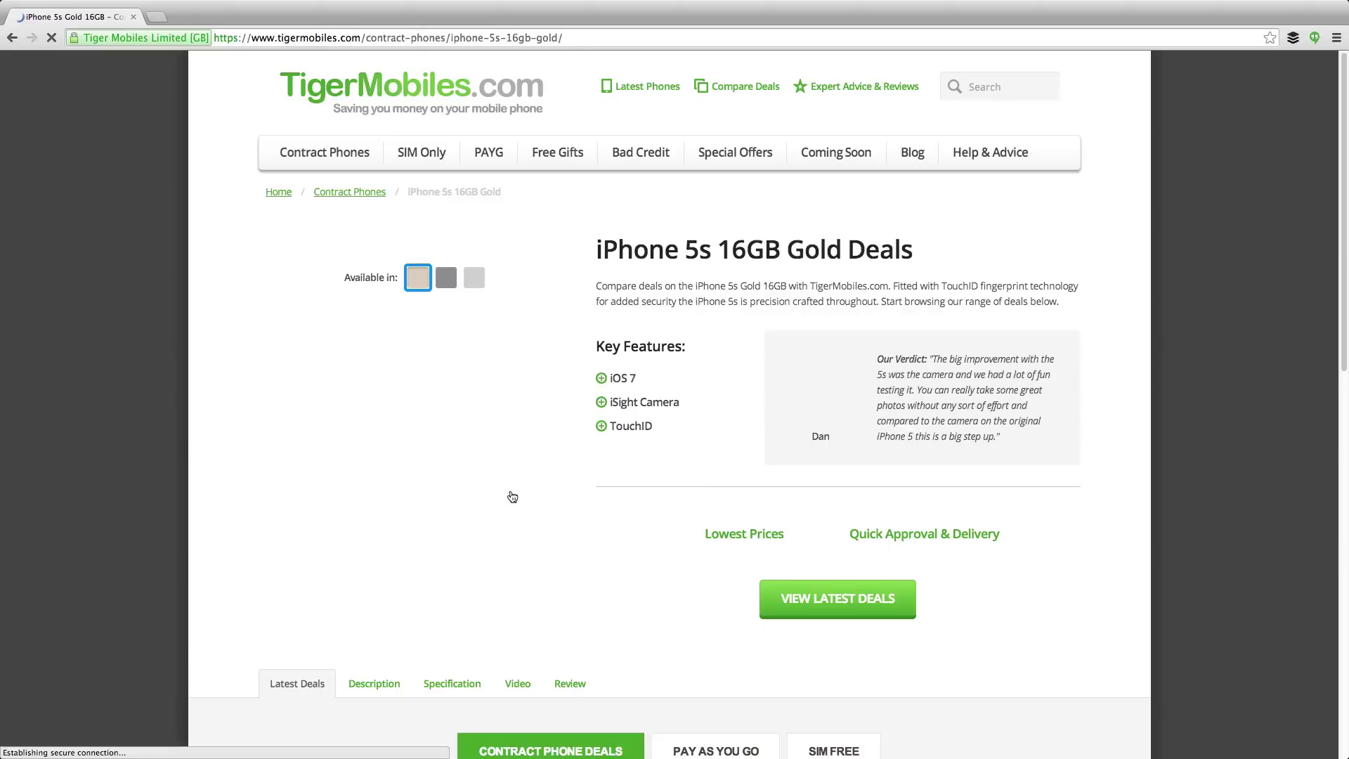
scroll(578, 451, down, 8)
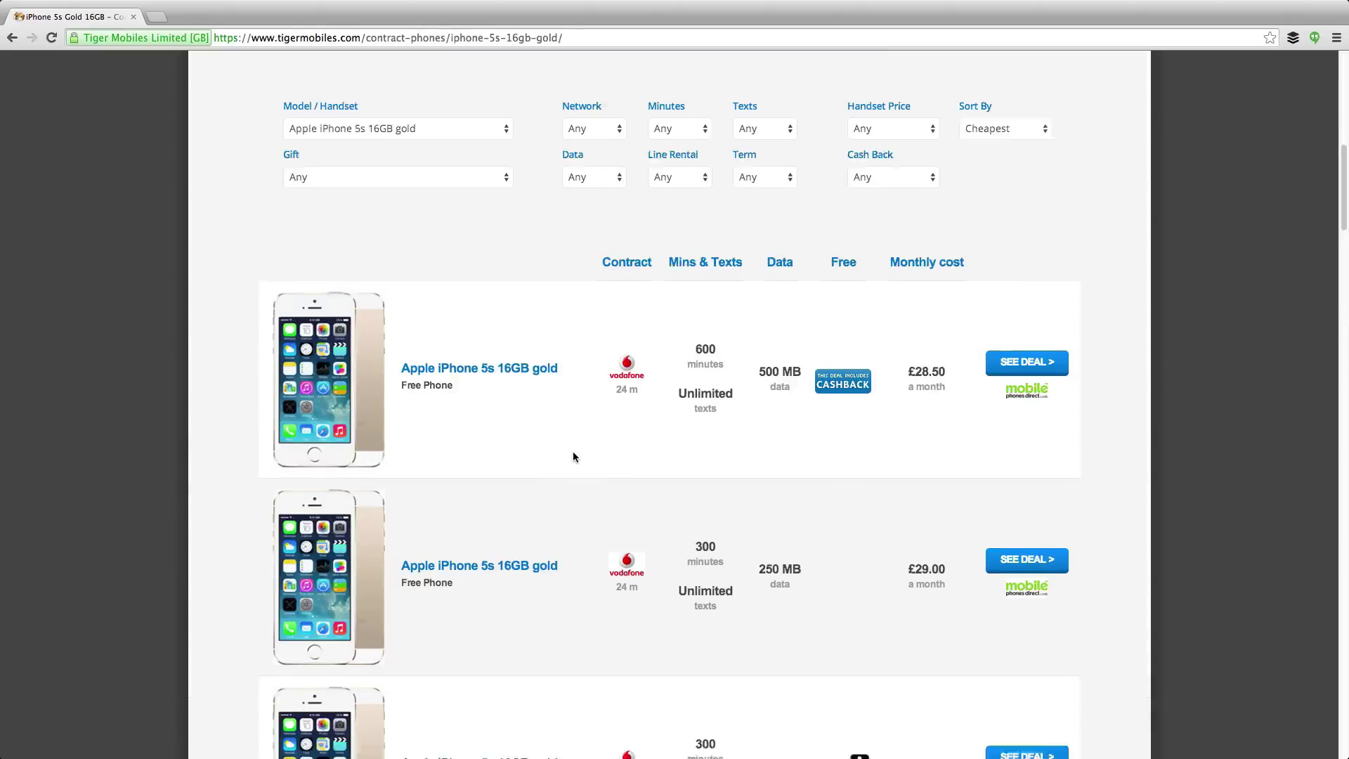
scroll(572, 451, down, 2)
scroll(572, 451, down, 1)
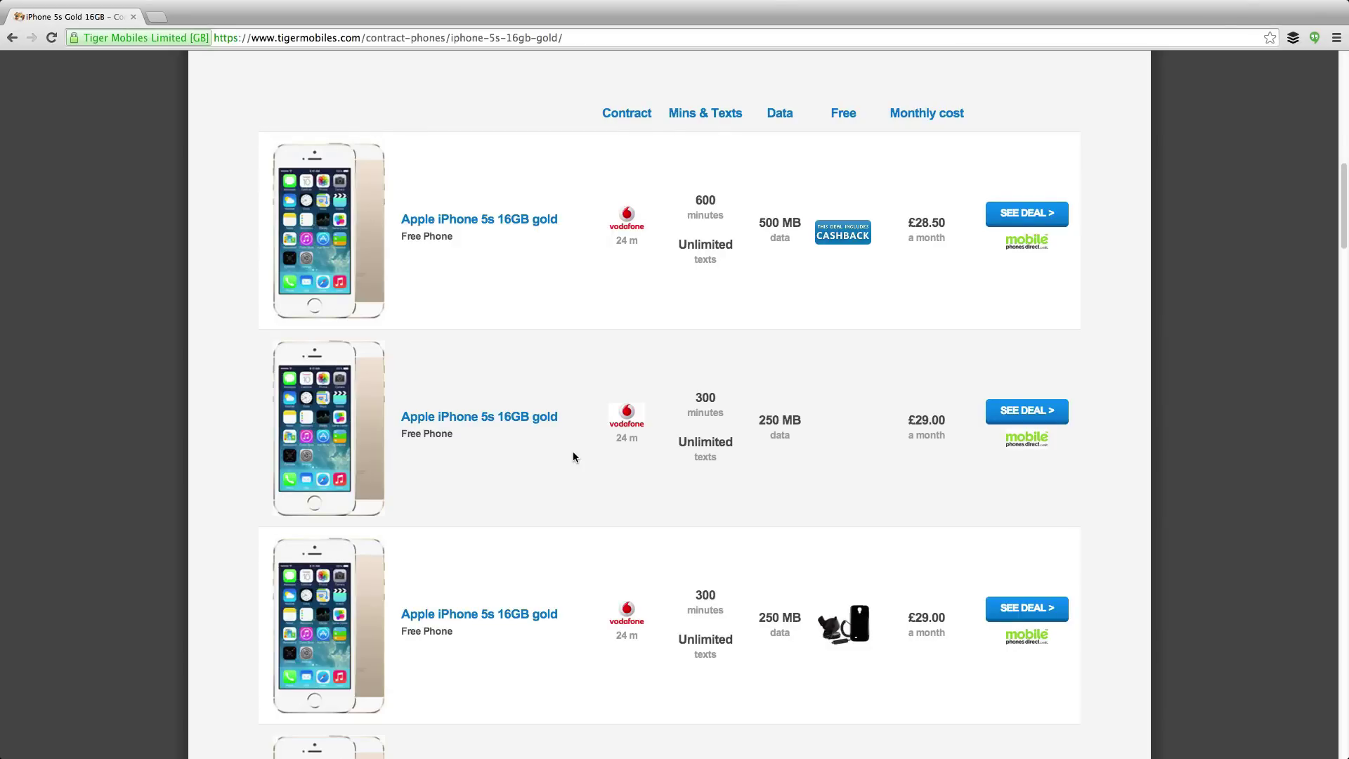
scroll(572, 451, up, 2)
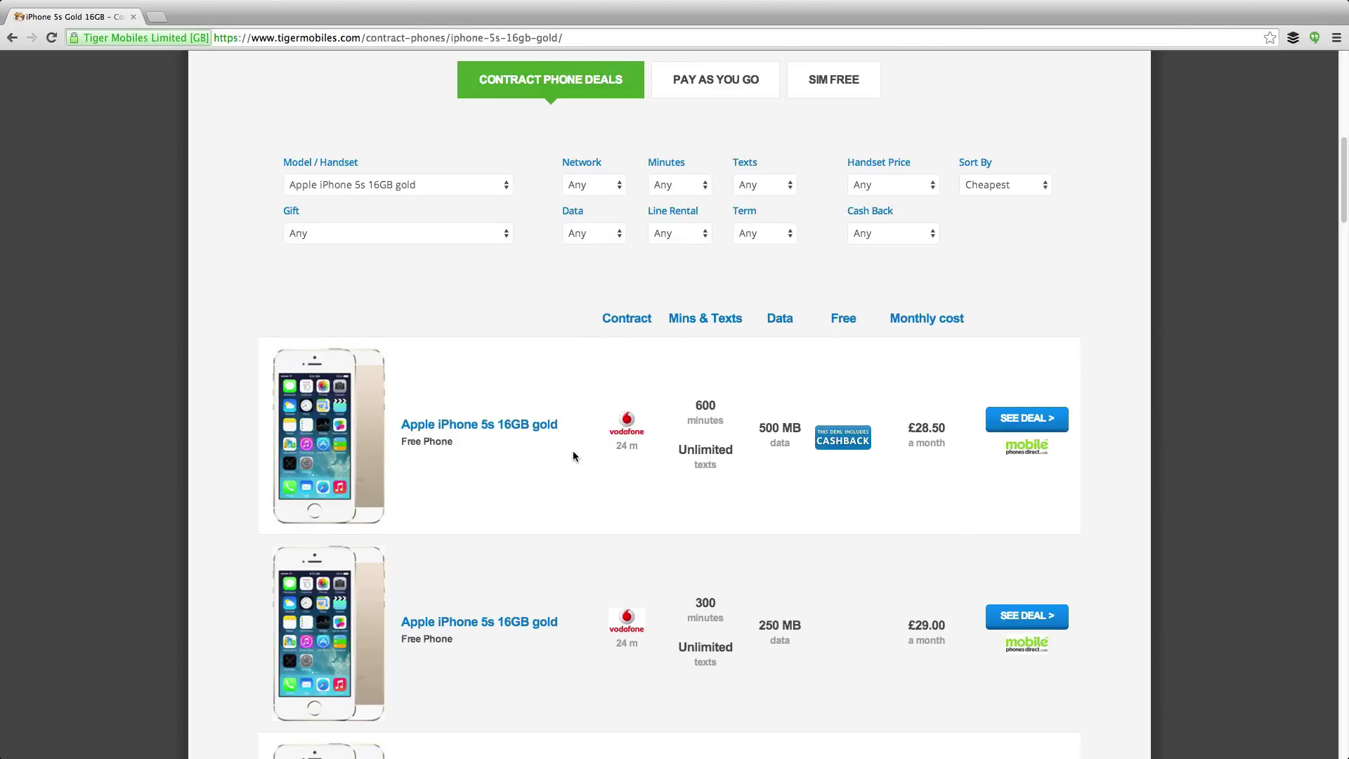
Filter the deals to the T-Mobile network with 50 GB data
click(594, 185)
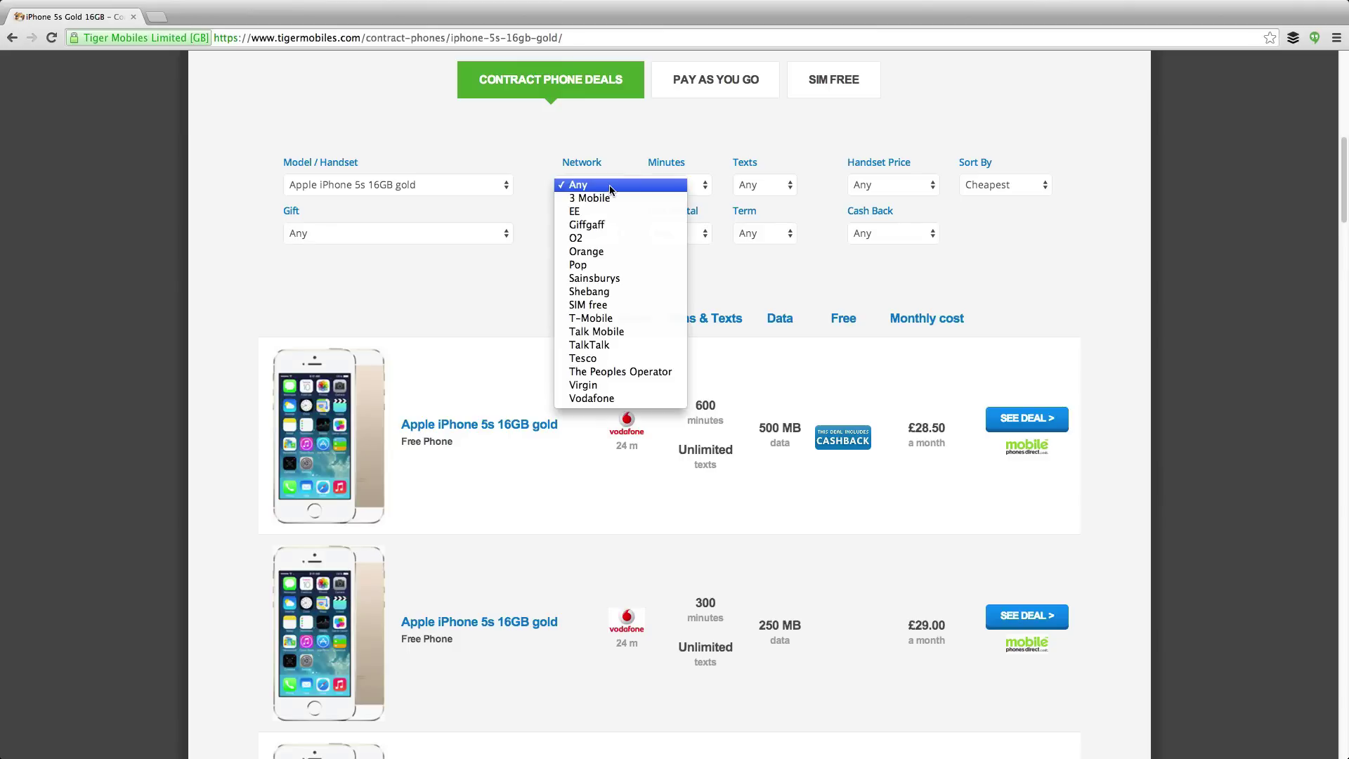
click(604, 320)
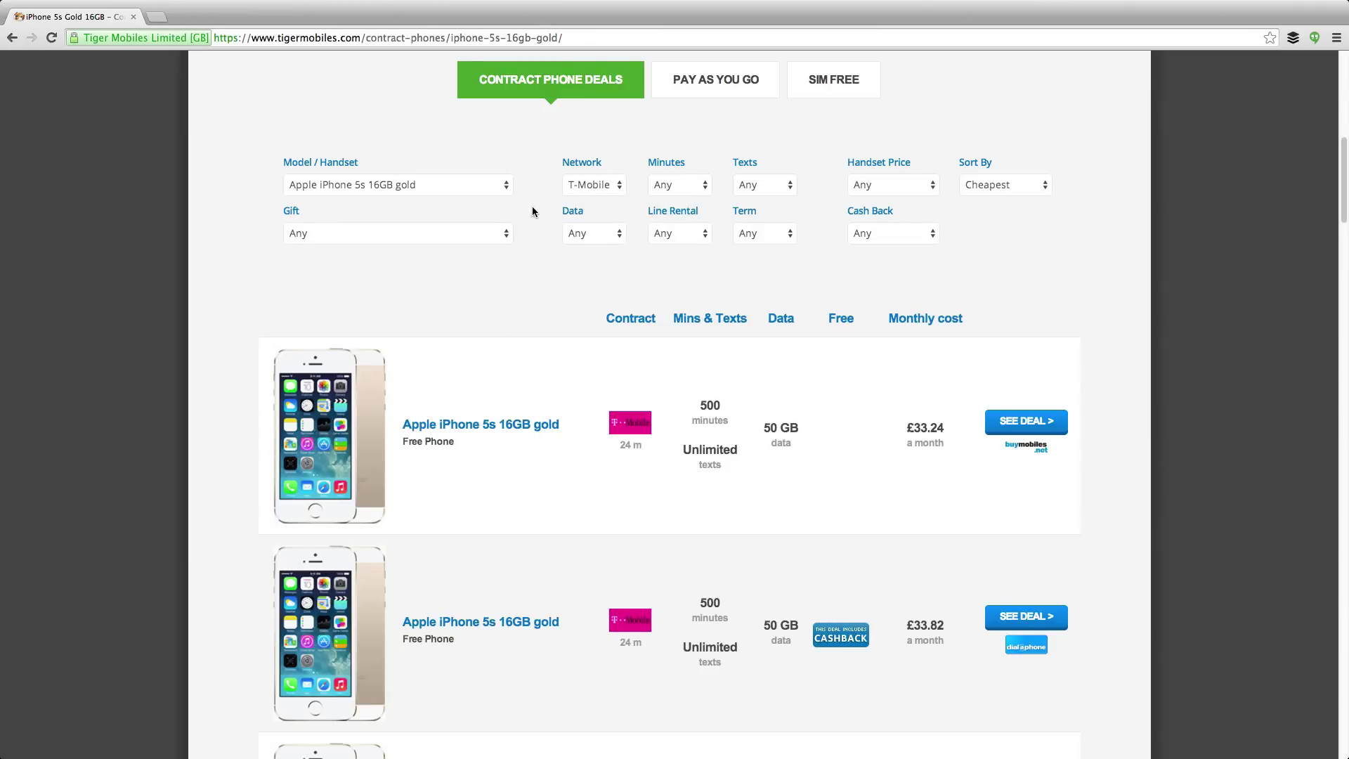
click(615, 236)
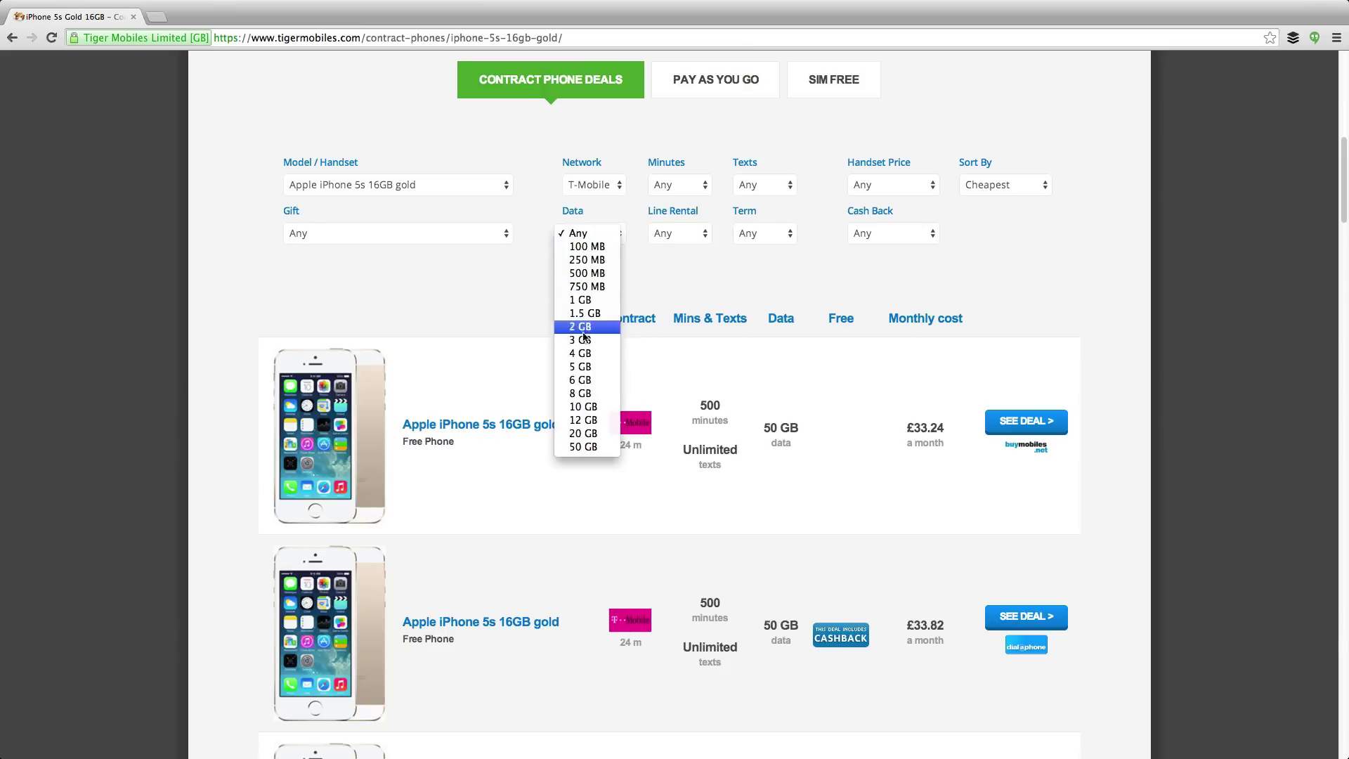
click(584, 448)
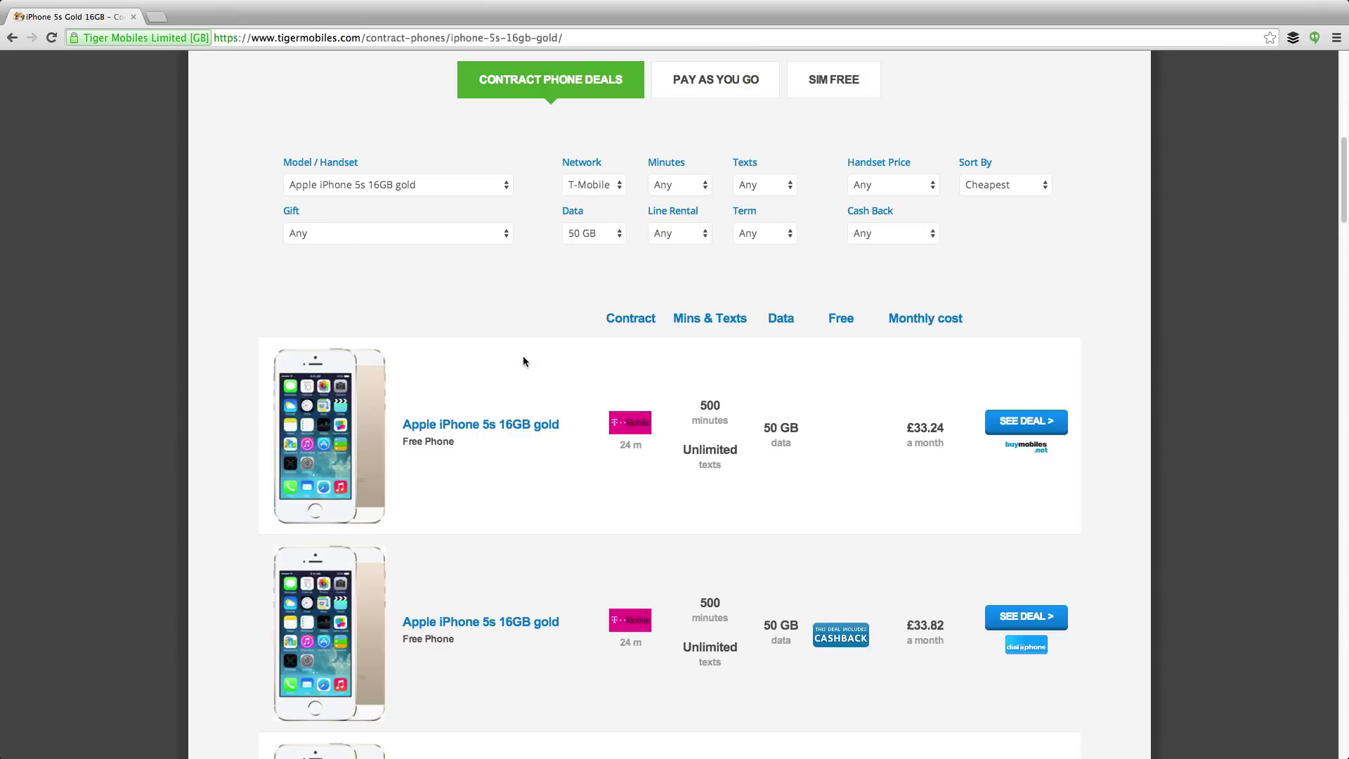
scroll(523, 361, down, 2)
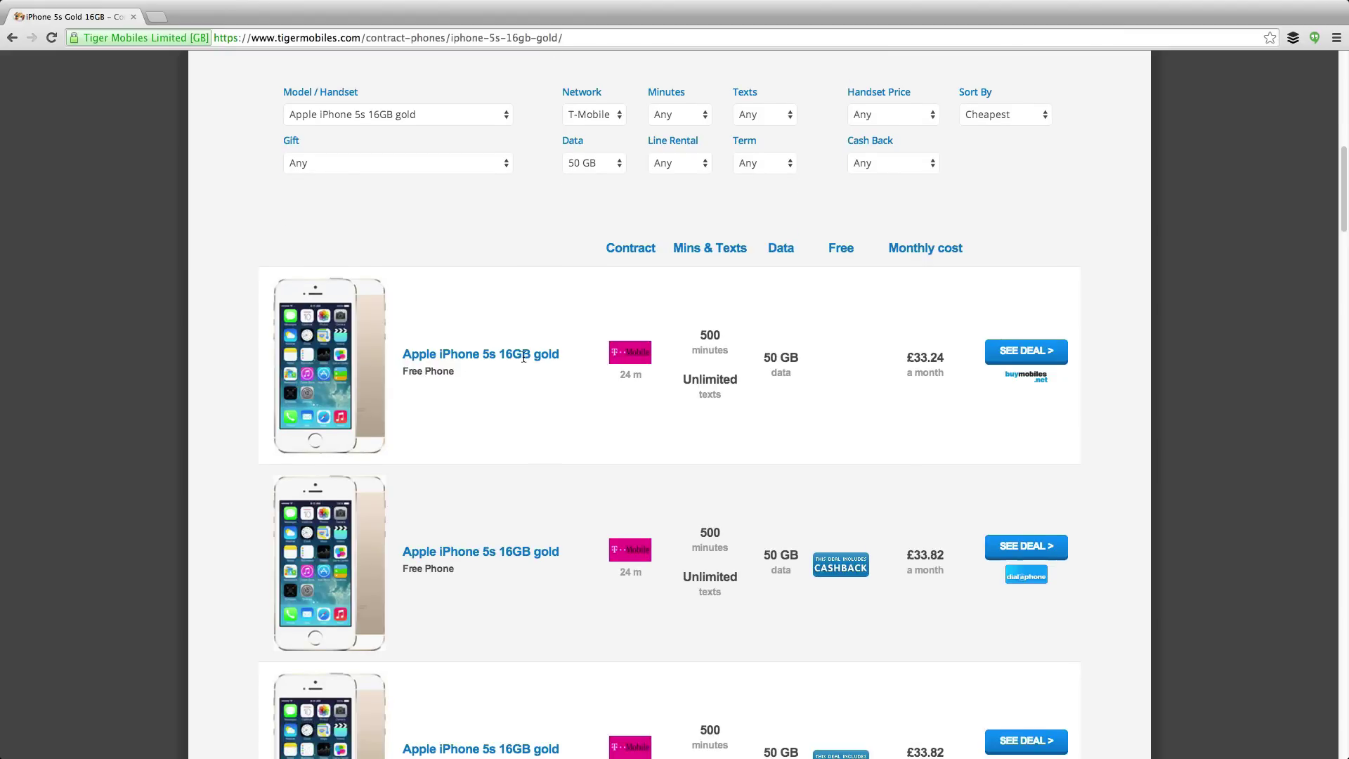
scroll(523, 355, down, 2)
scroll(522, 356, down, 2)
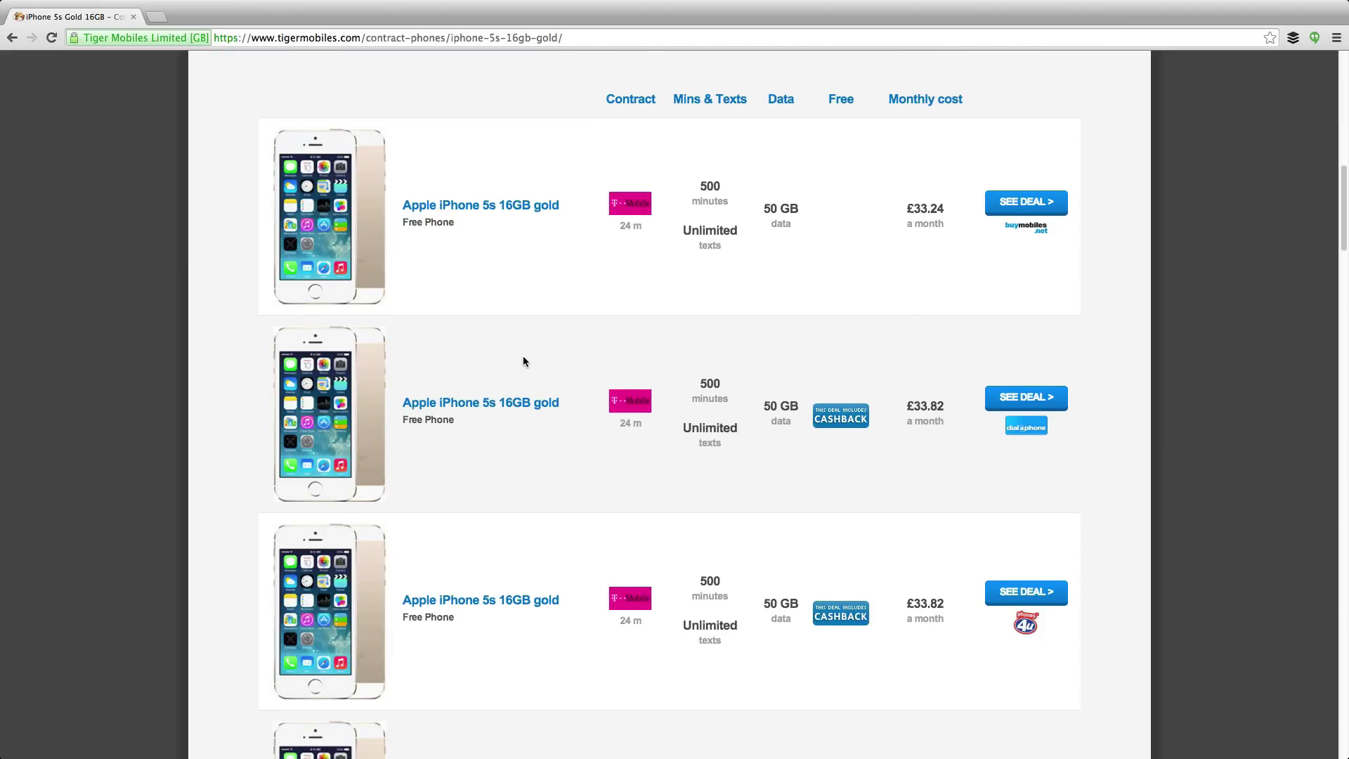
scroll(523, 362, up, 1)
scroll(523, 362, up, 2)
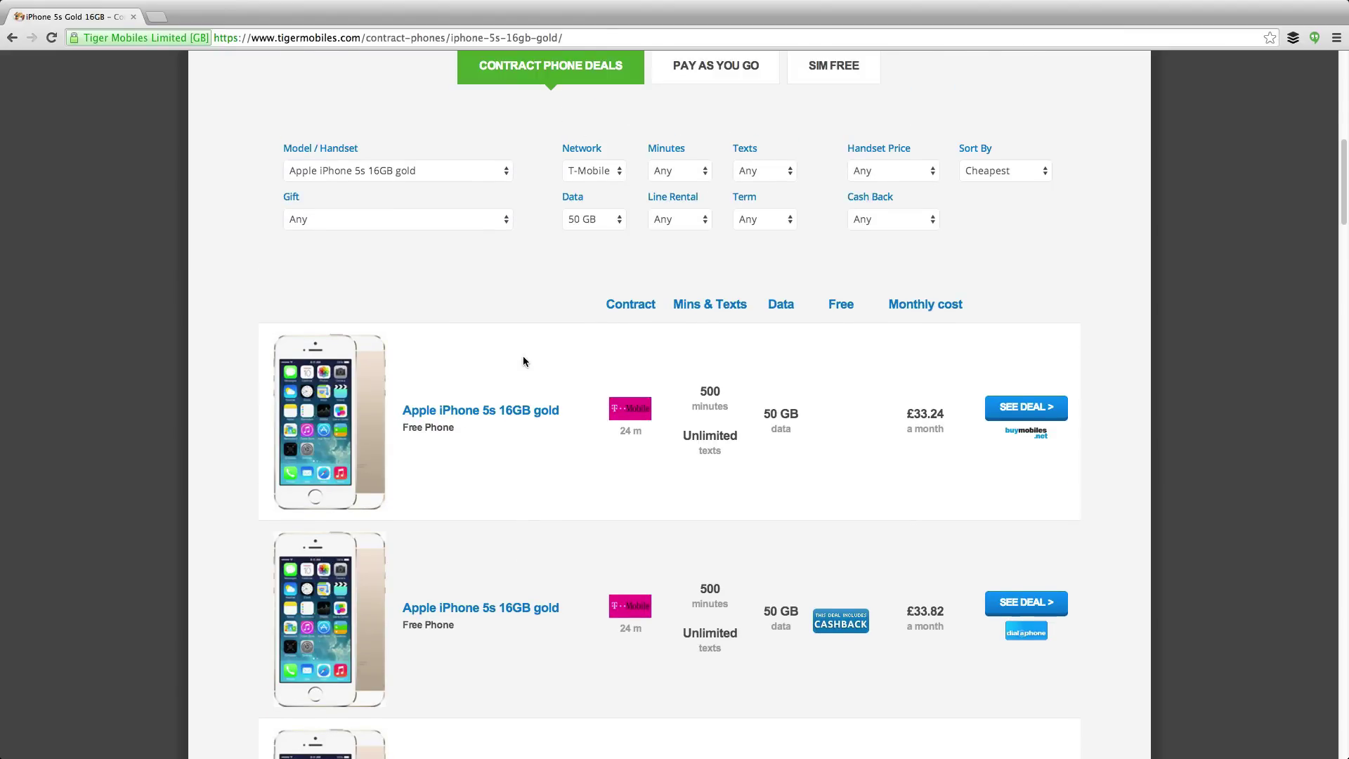
scroll(523, 361, up, 1)
scroll(523, 362, up, 1)
Reset the Network and Data filters back to Any
click(590, 338)
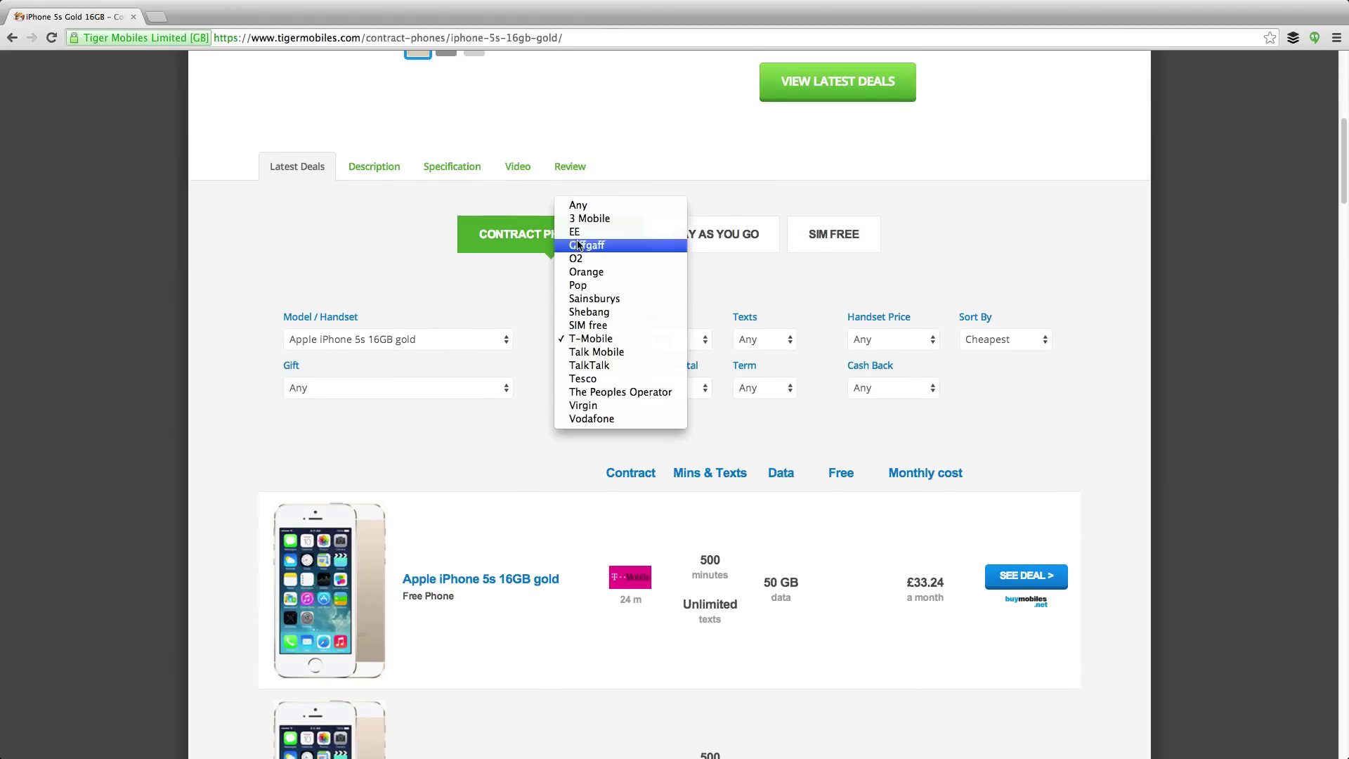
click(577, 206)
click(591, 388)
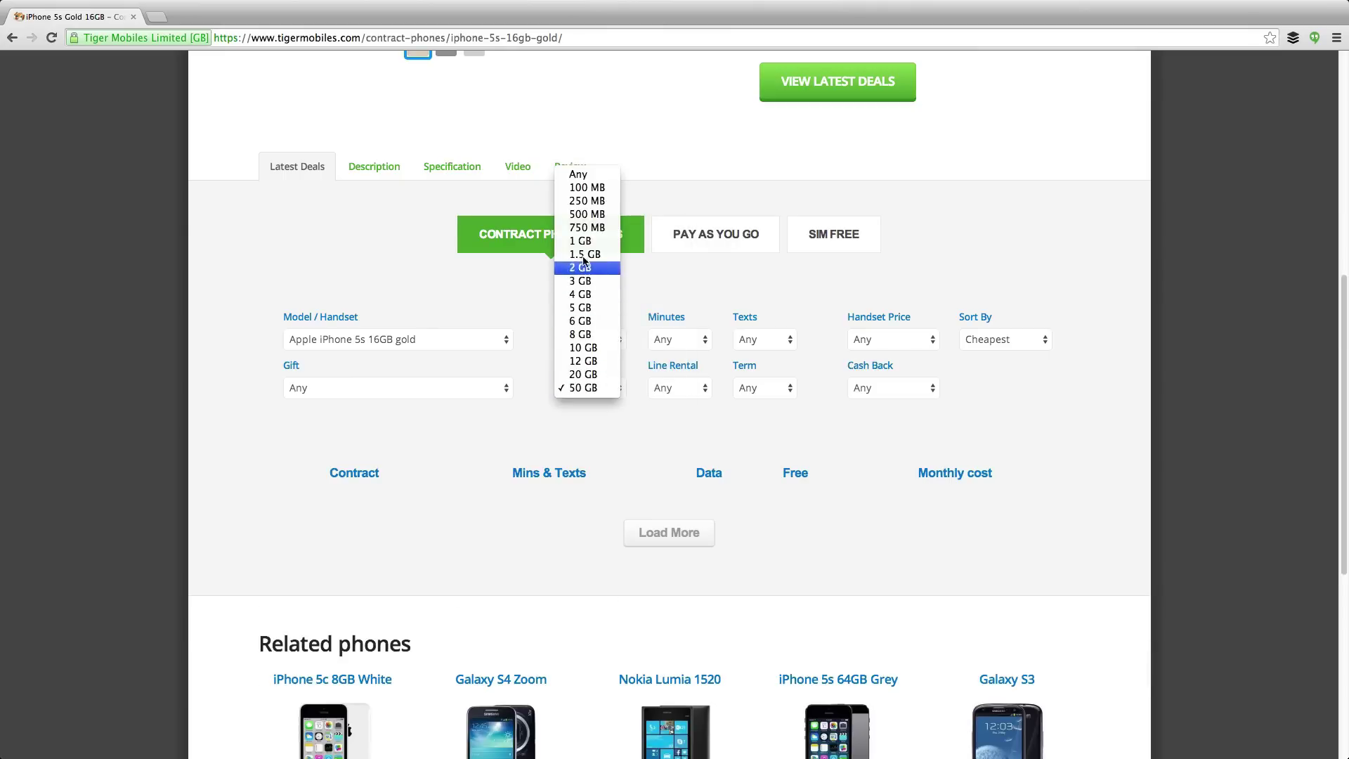
click(579, 175)
Sort the deals by Popular, then Latest, and finally Cheapest first
click(1003, 338)
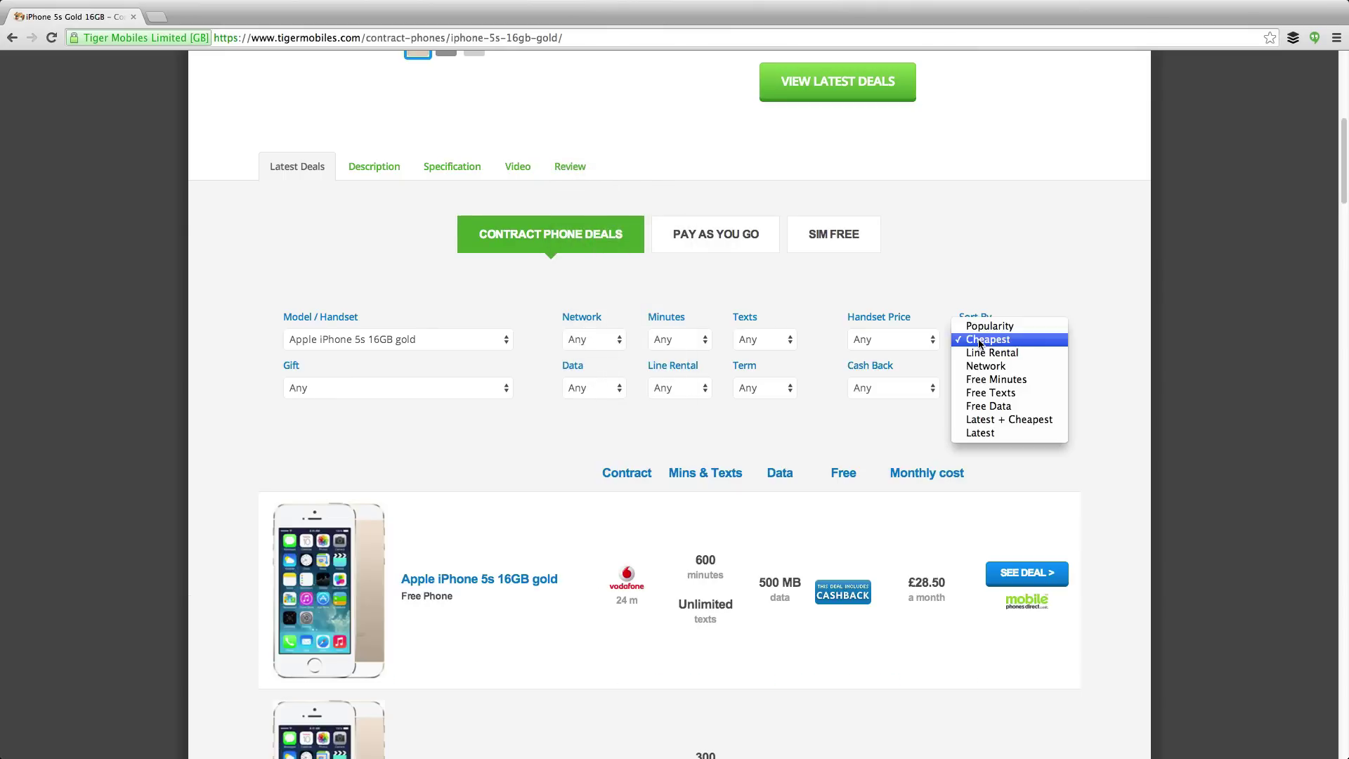
click(989, 326)
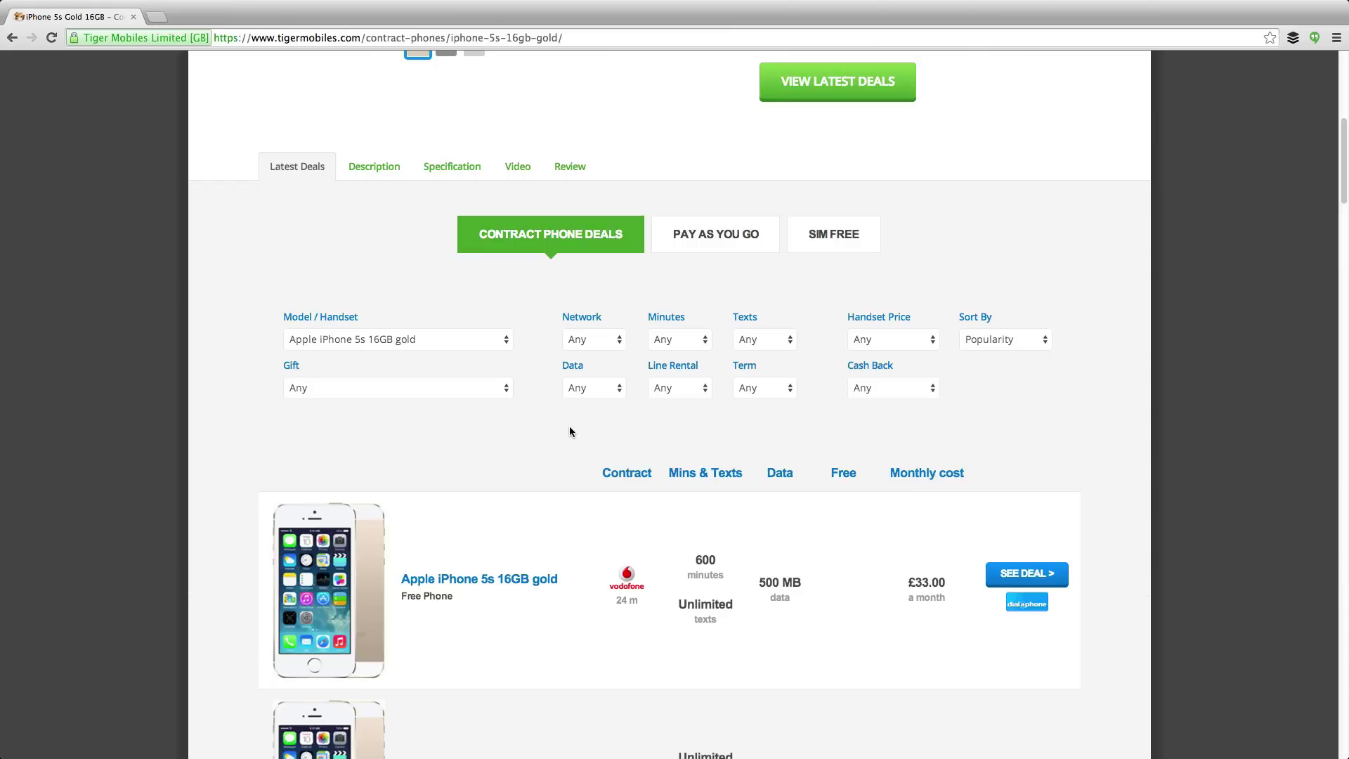
scroll(991, 406, down, 2)
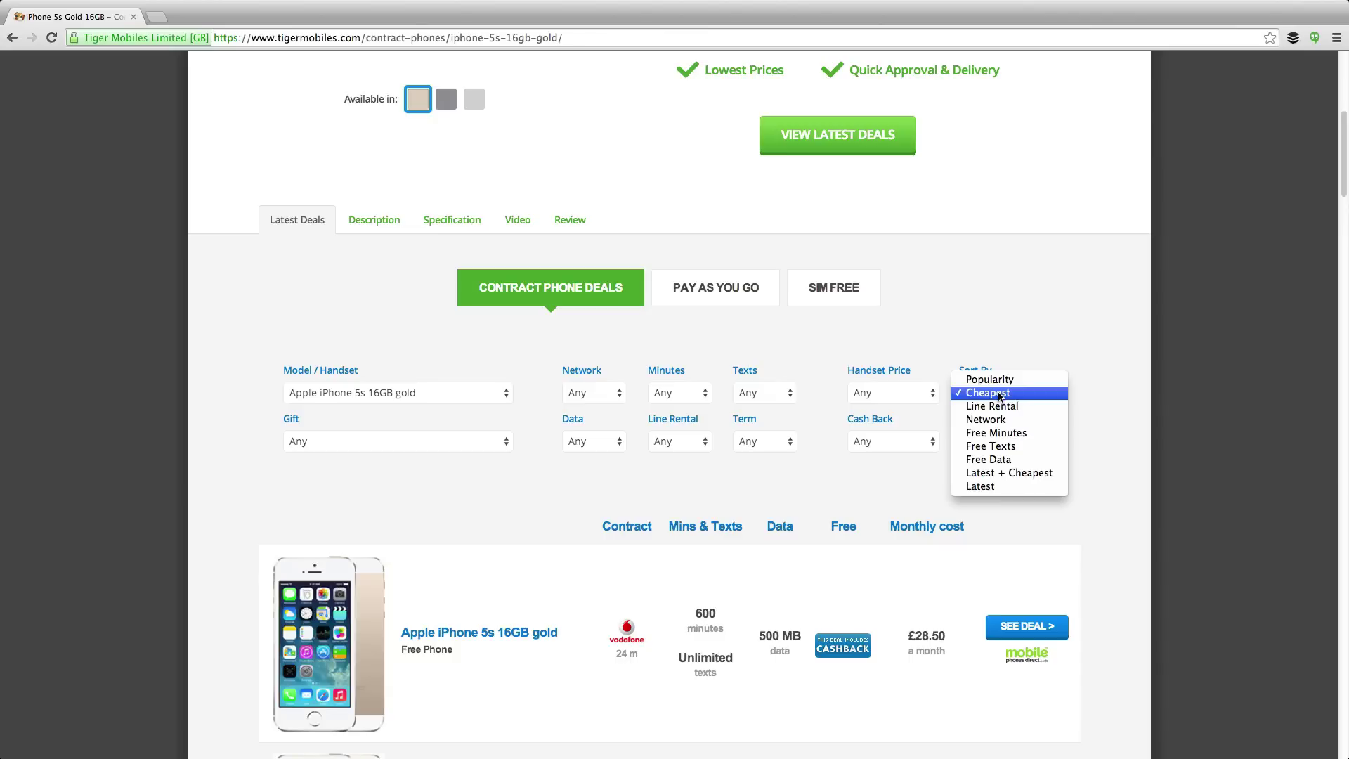
click(998, 486)
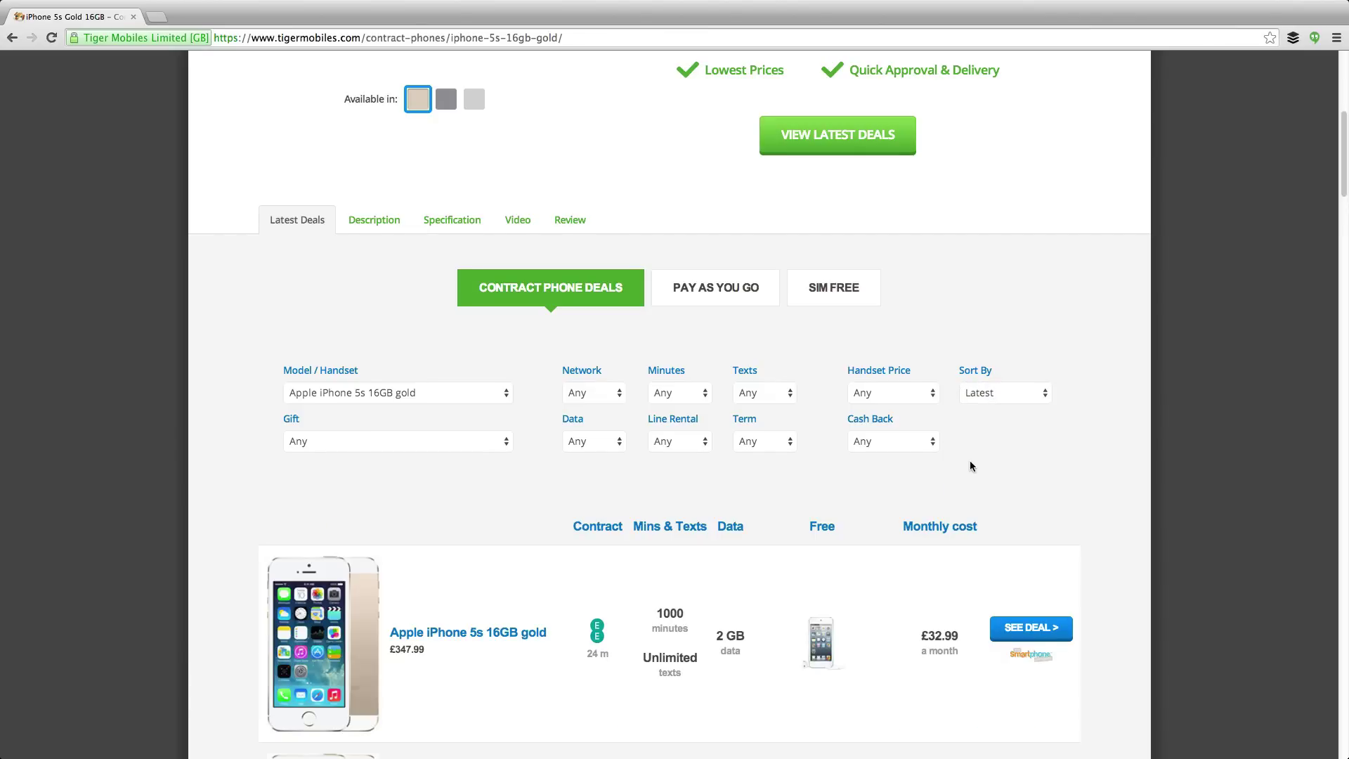
scroll(970, 461, down, 1)
scroll(969, 461, down, 2)
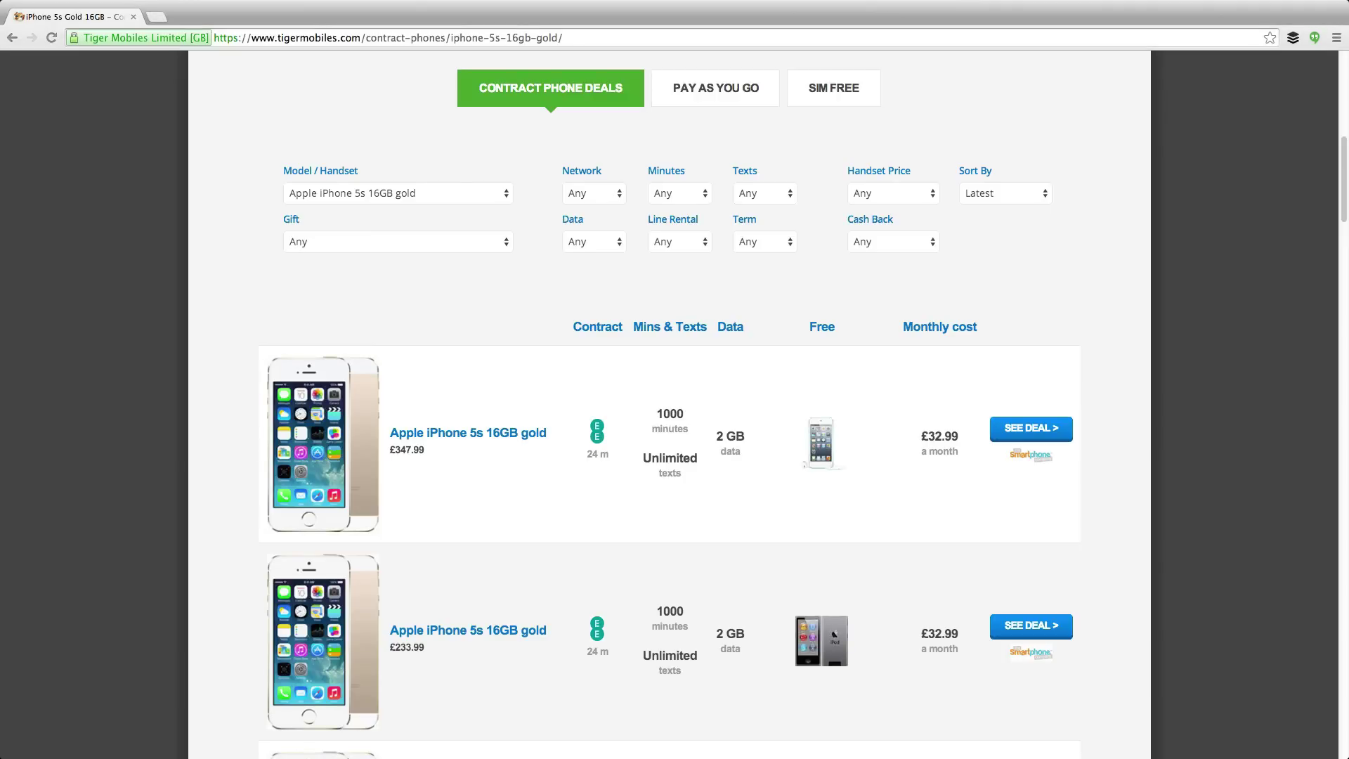
scroll(980, 206, up, 1)
click(1002, 203)
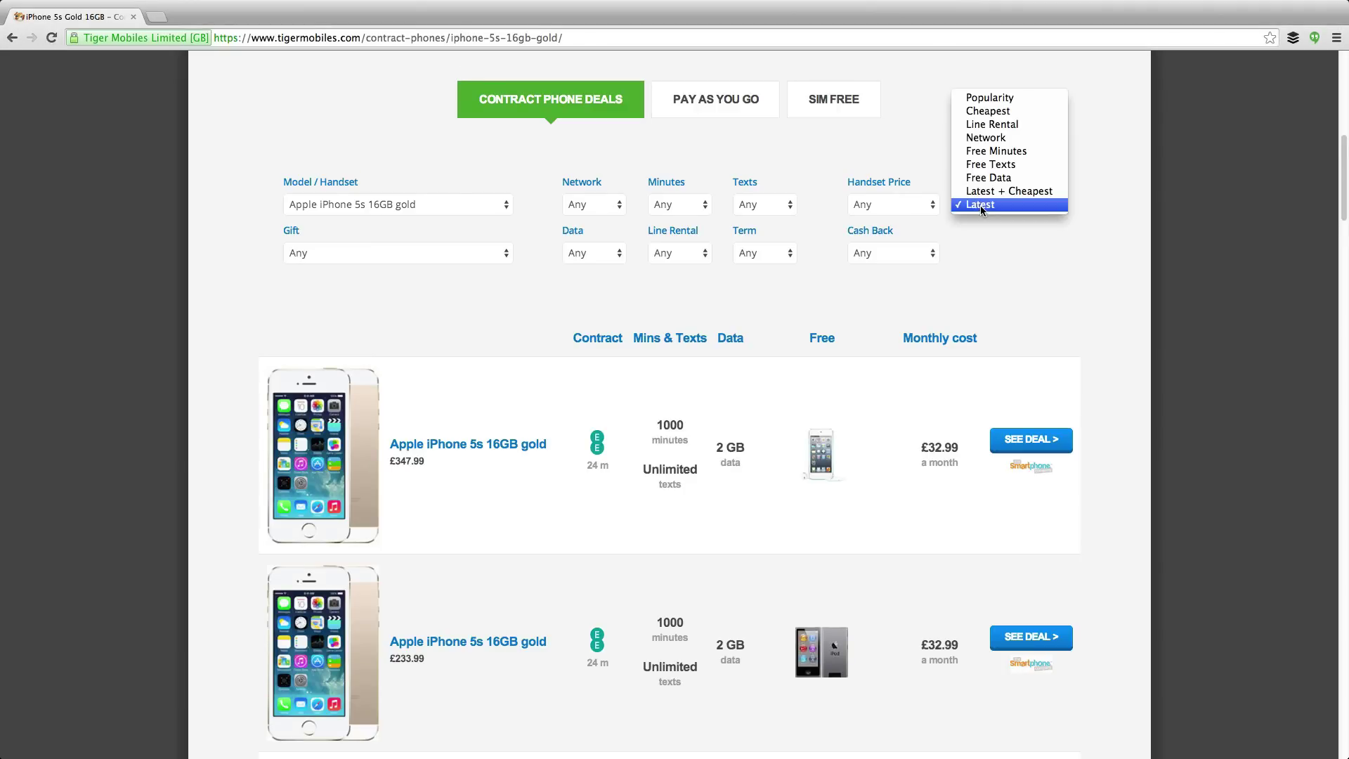
click(987, 110)
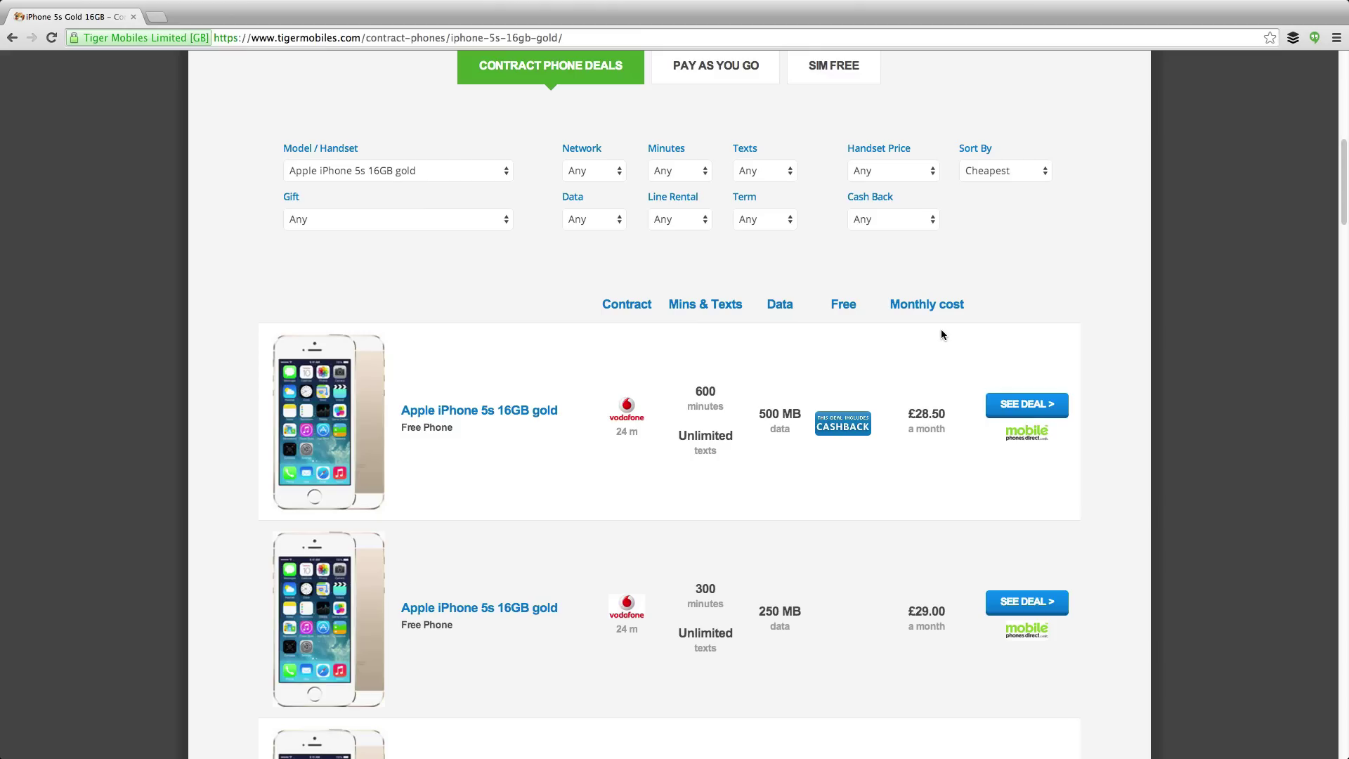
click(601, 178)
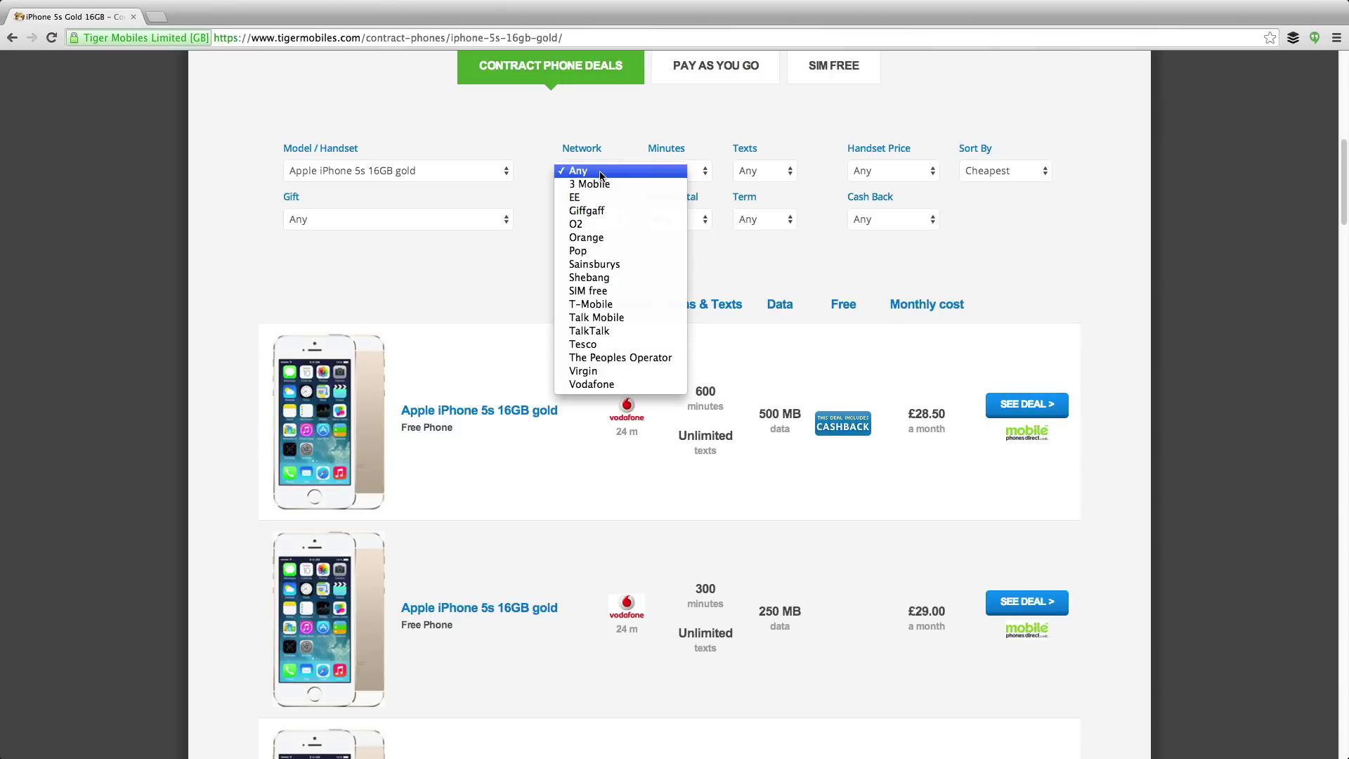
click(576, 223)
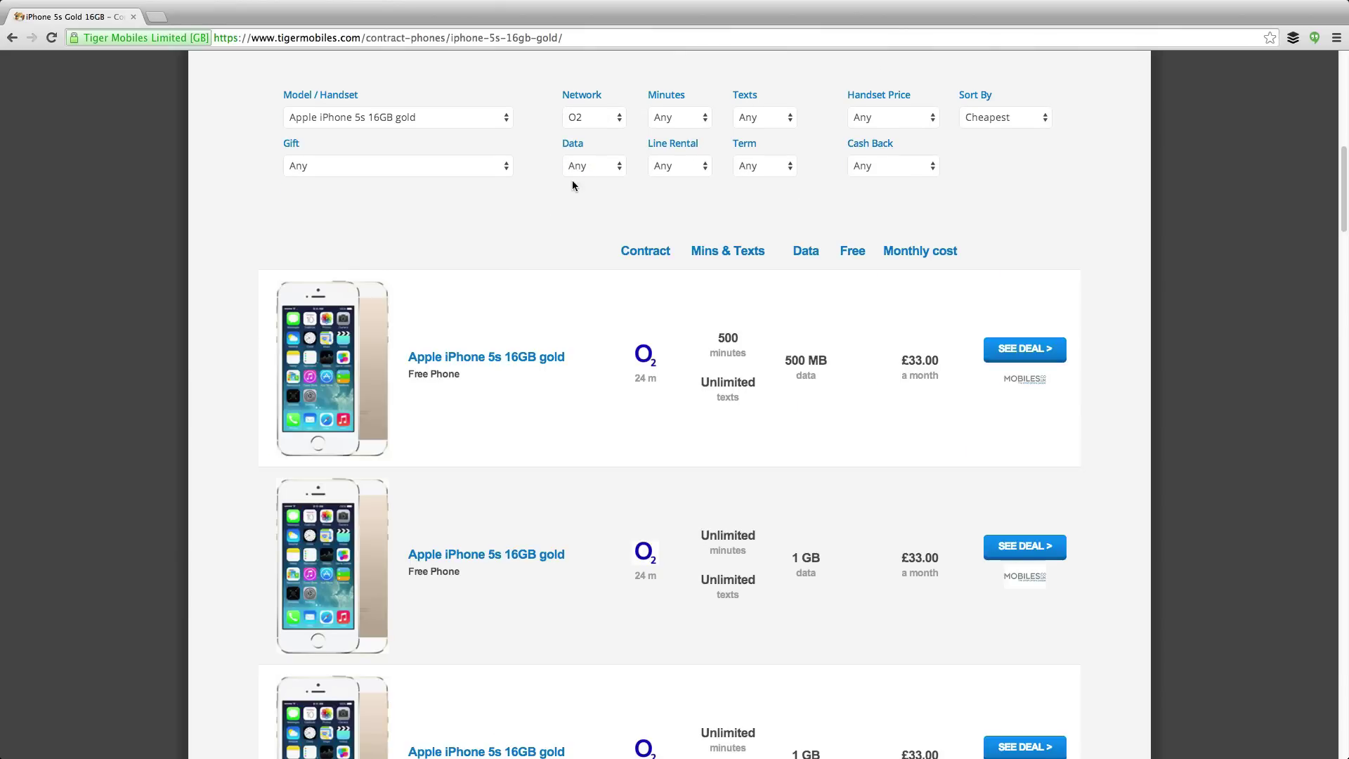
click(590, 166)
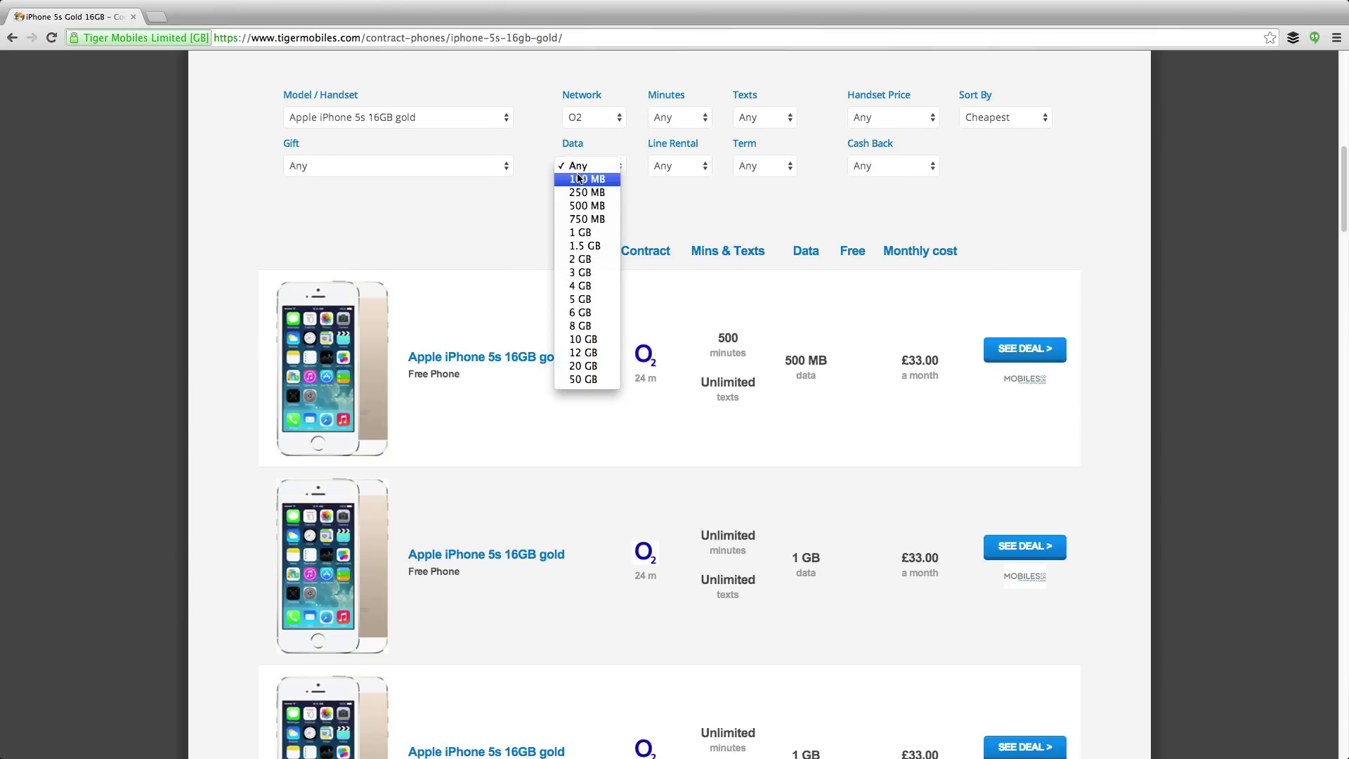
click(582, 381)
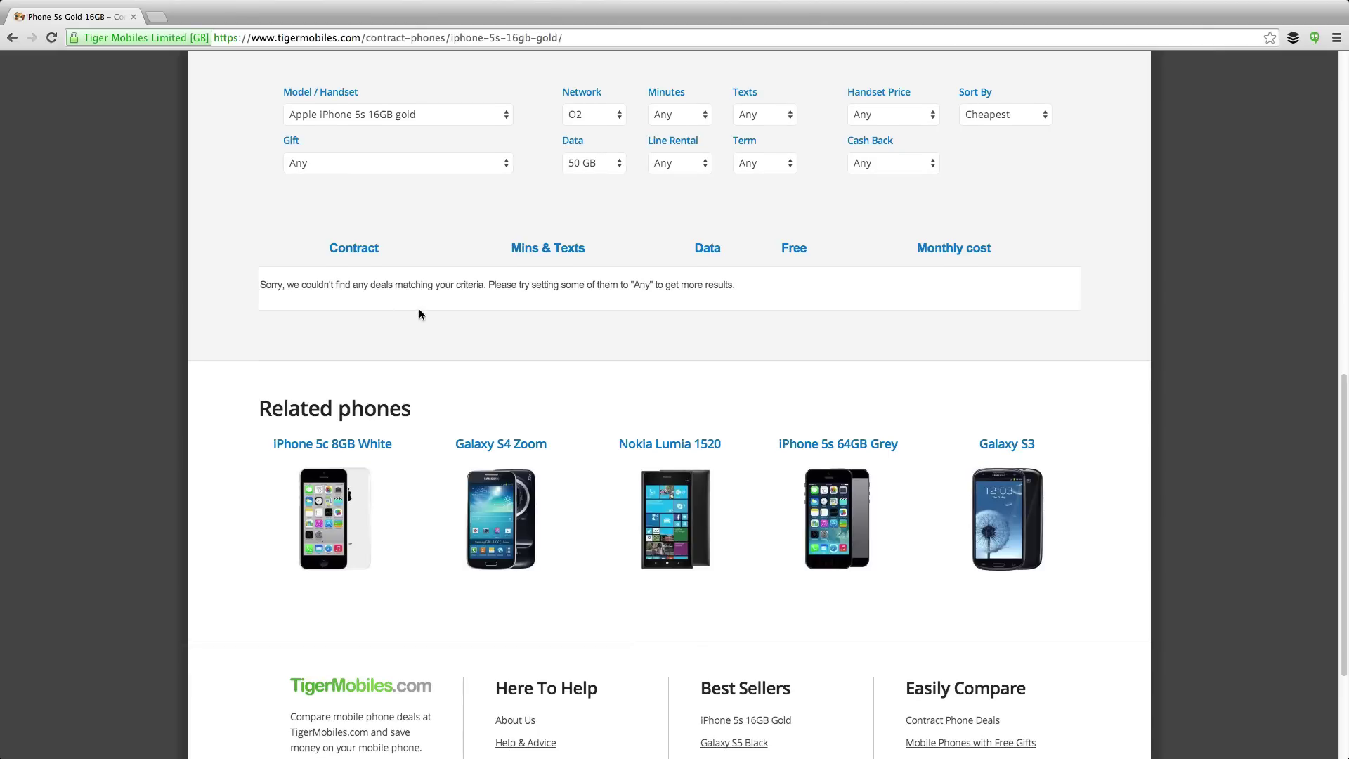
scroll(419, 309, up, 3)
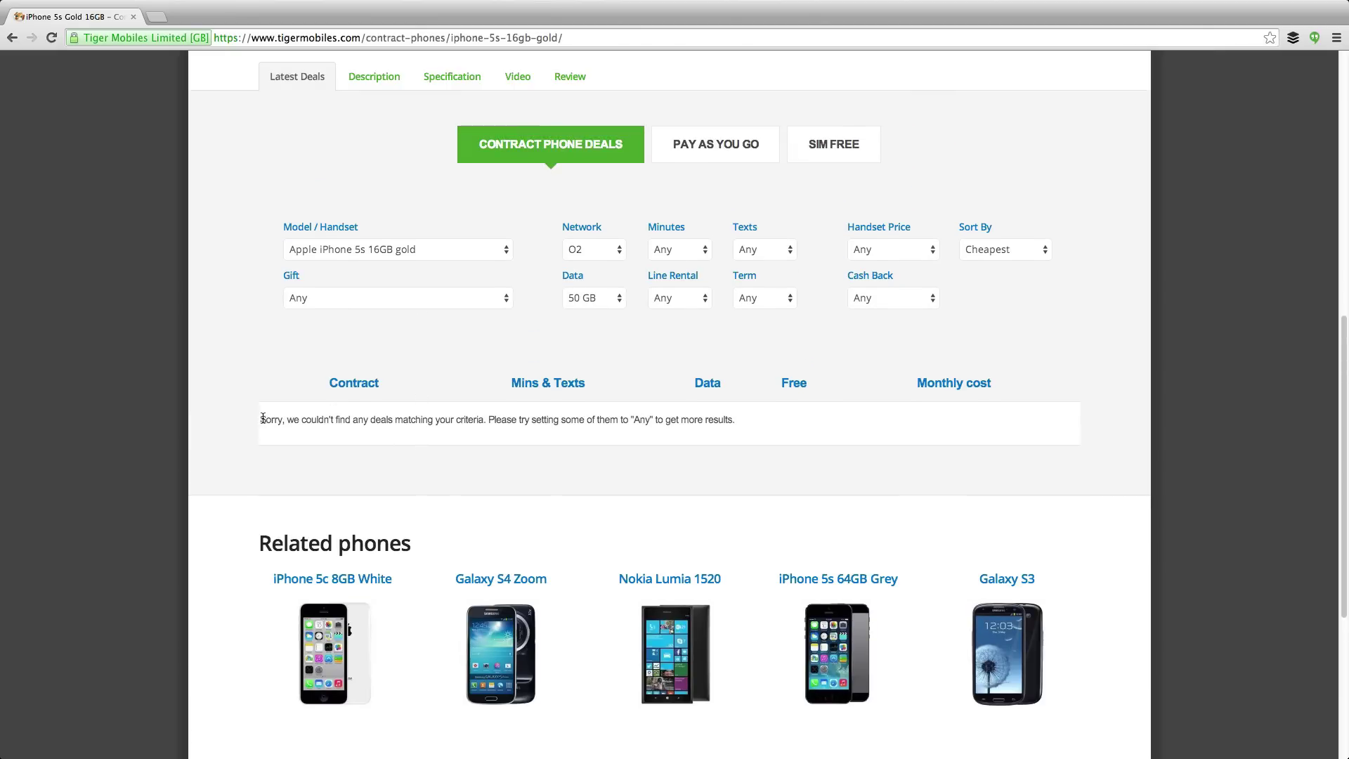
click(593, 249)
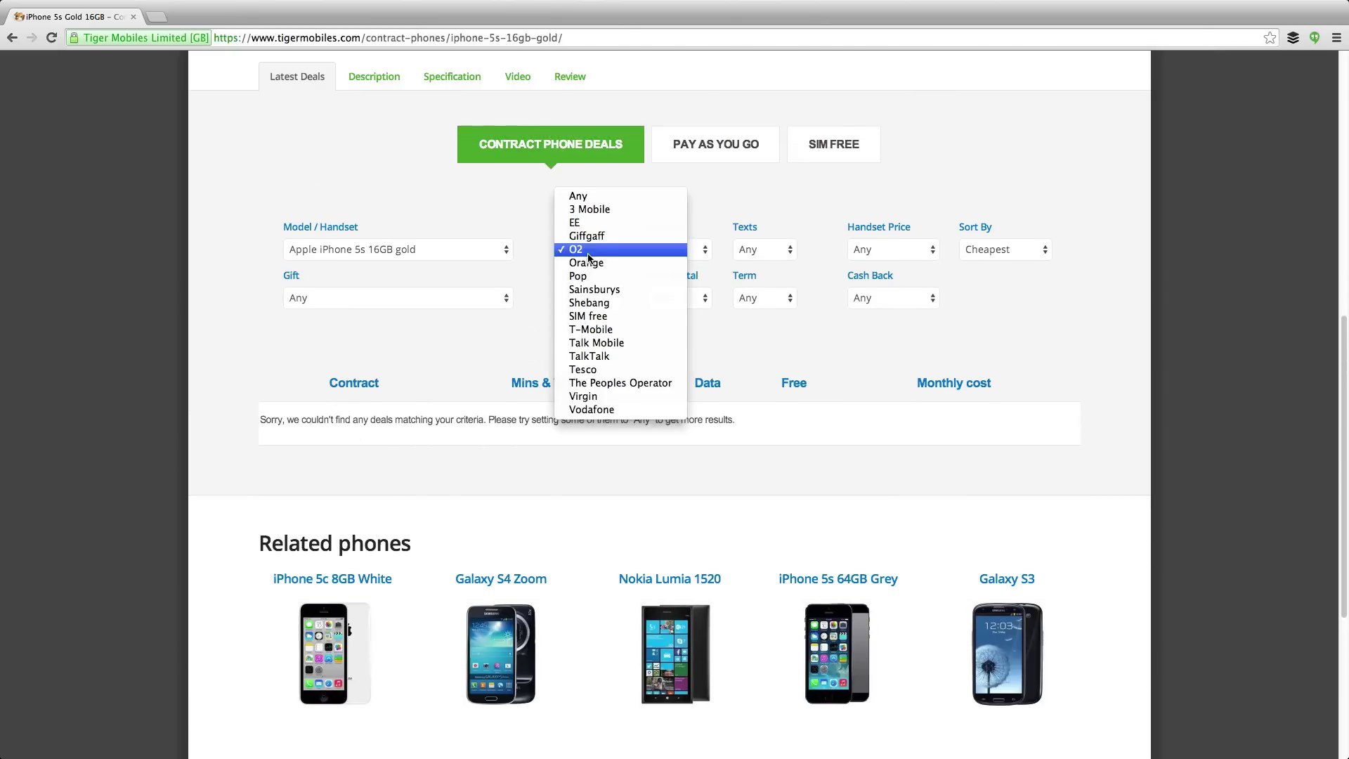
click(580, 196)
click(586, 303)
click(579, 84)
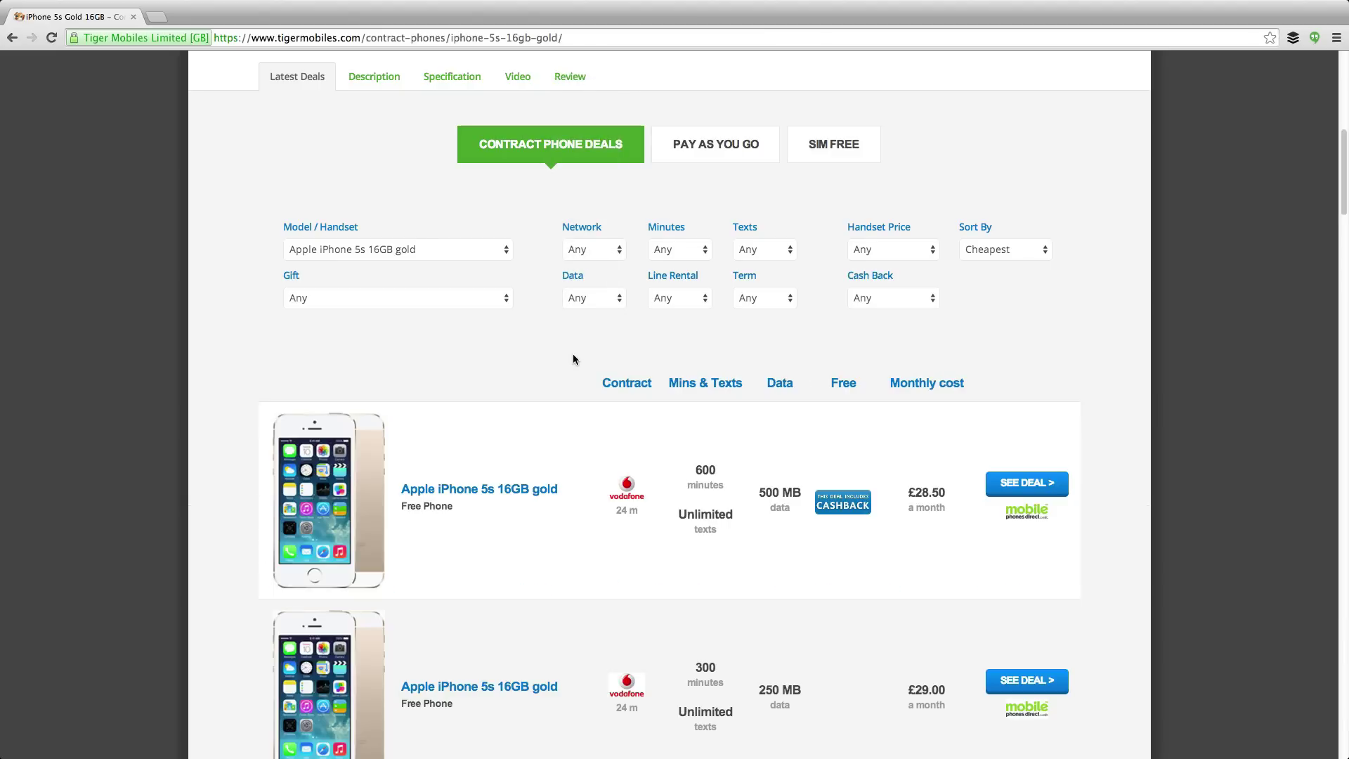
click(396, 250)
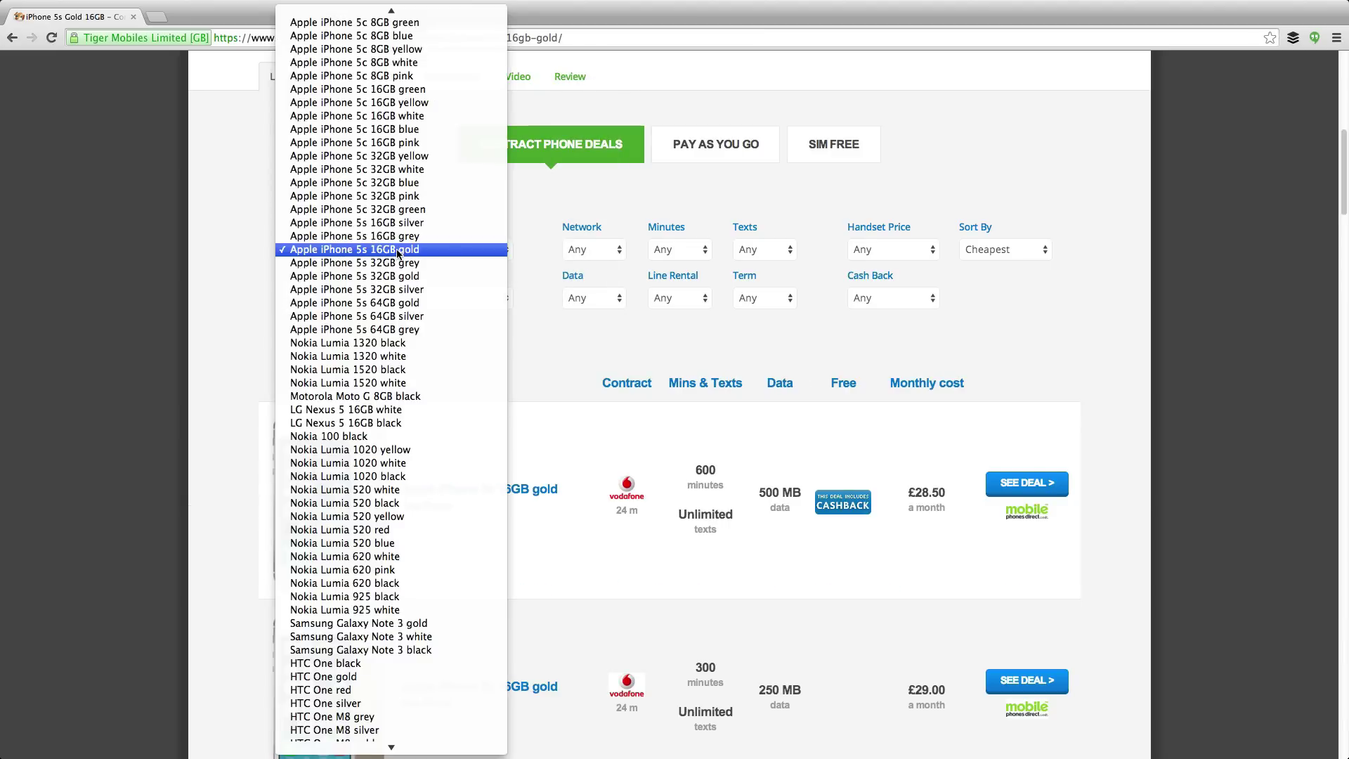
scroll(358, 590, down, 2)
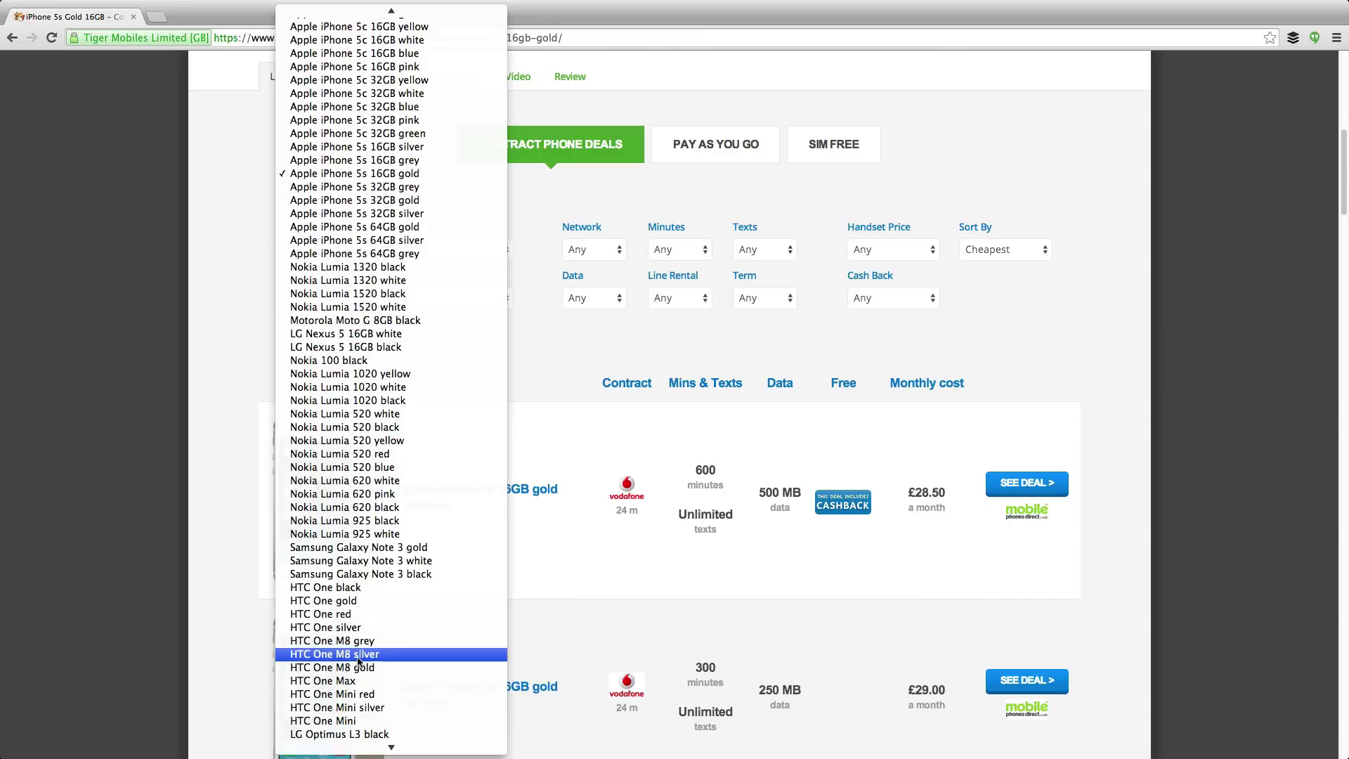
click(358, 654)
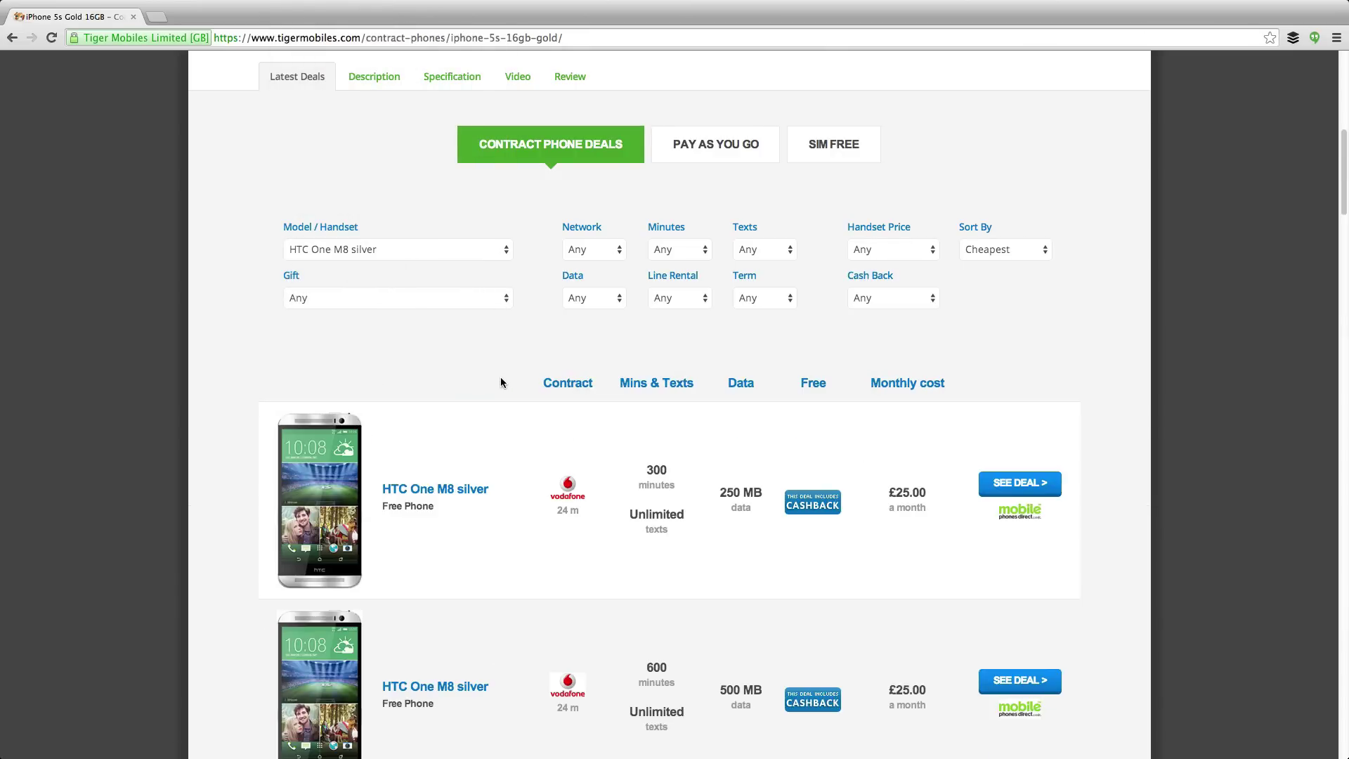
scroll(512, 366, down, 4)
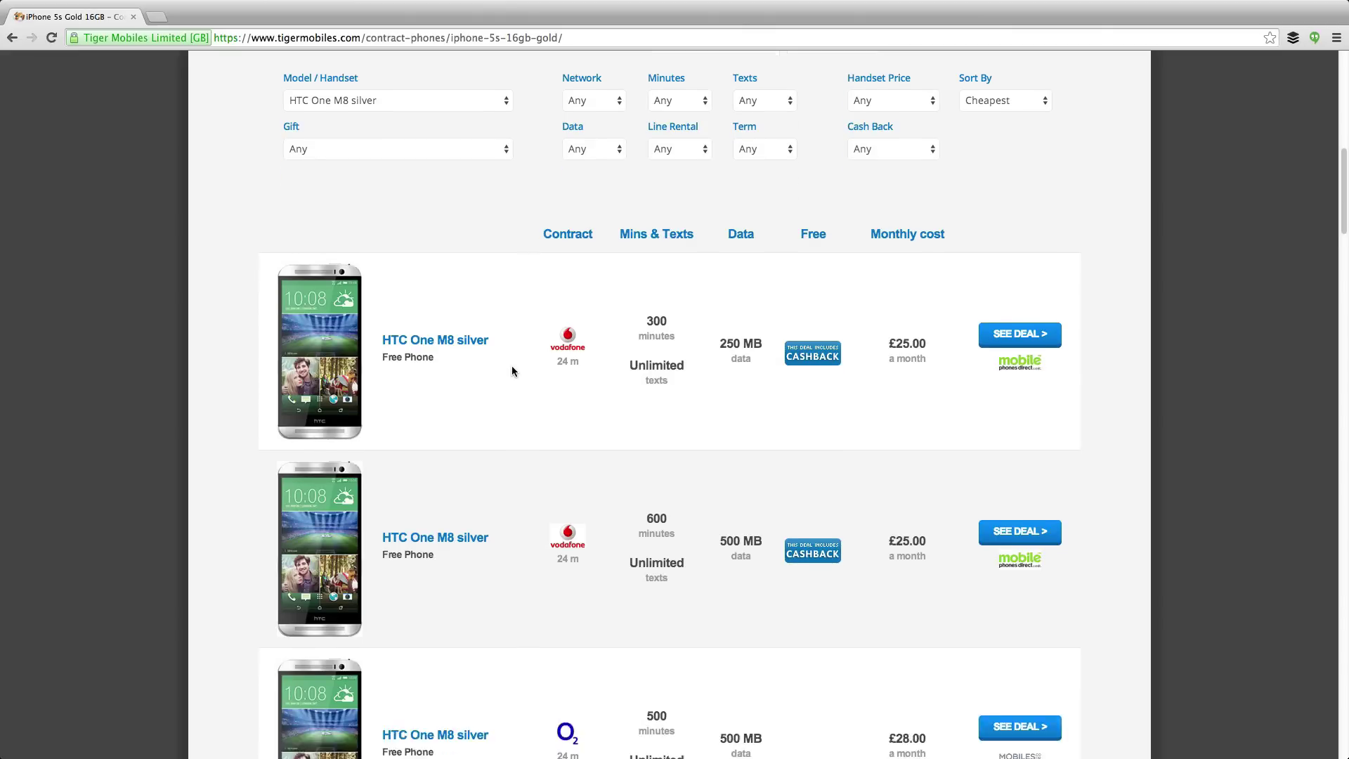
scroll(511, 366, down, 2)
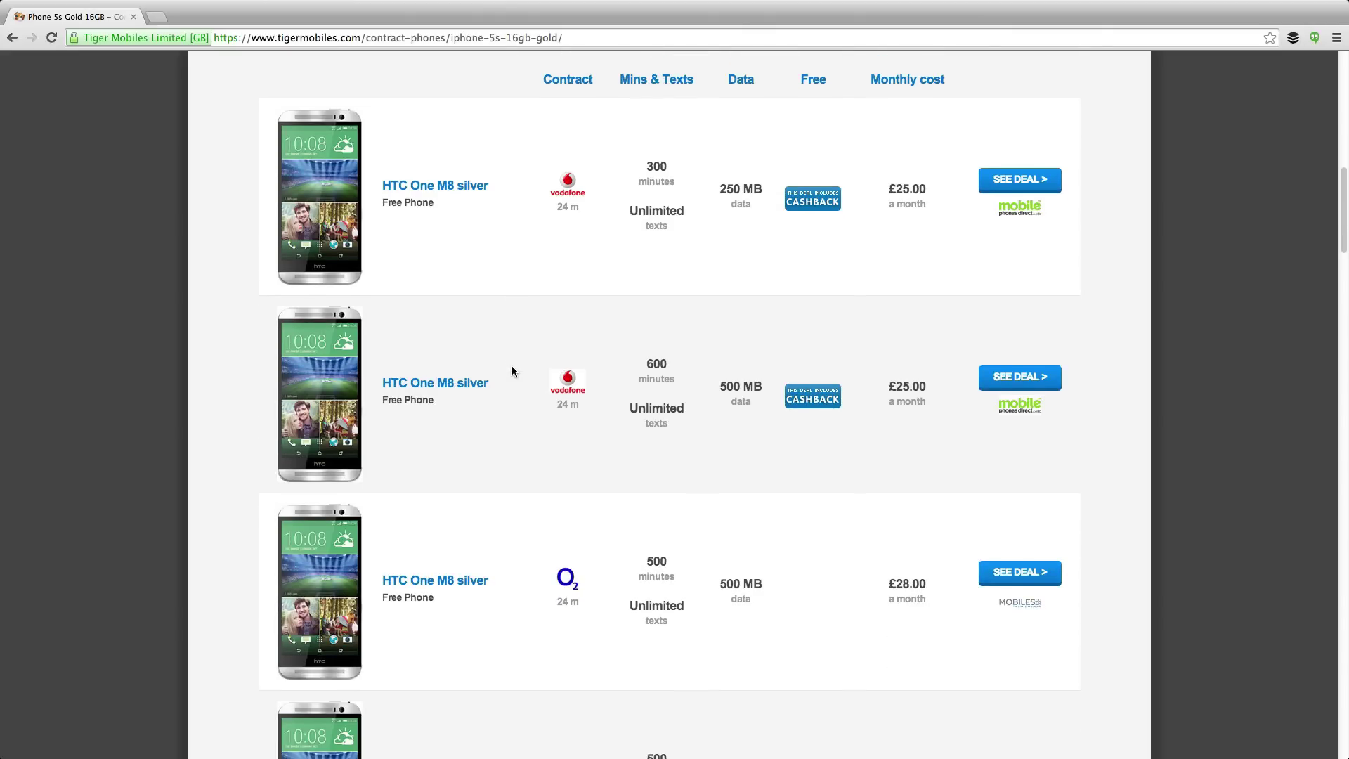
scroll(510, 365, up, 5)
click(449, 338)
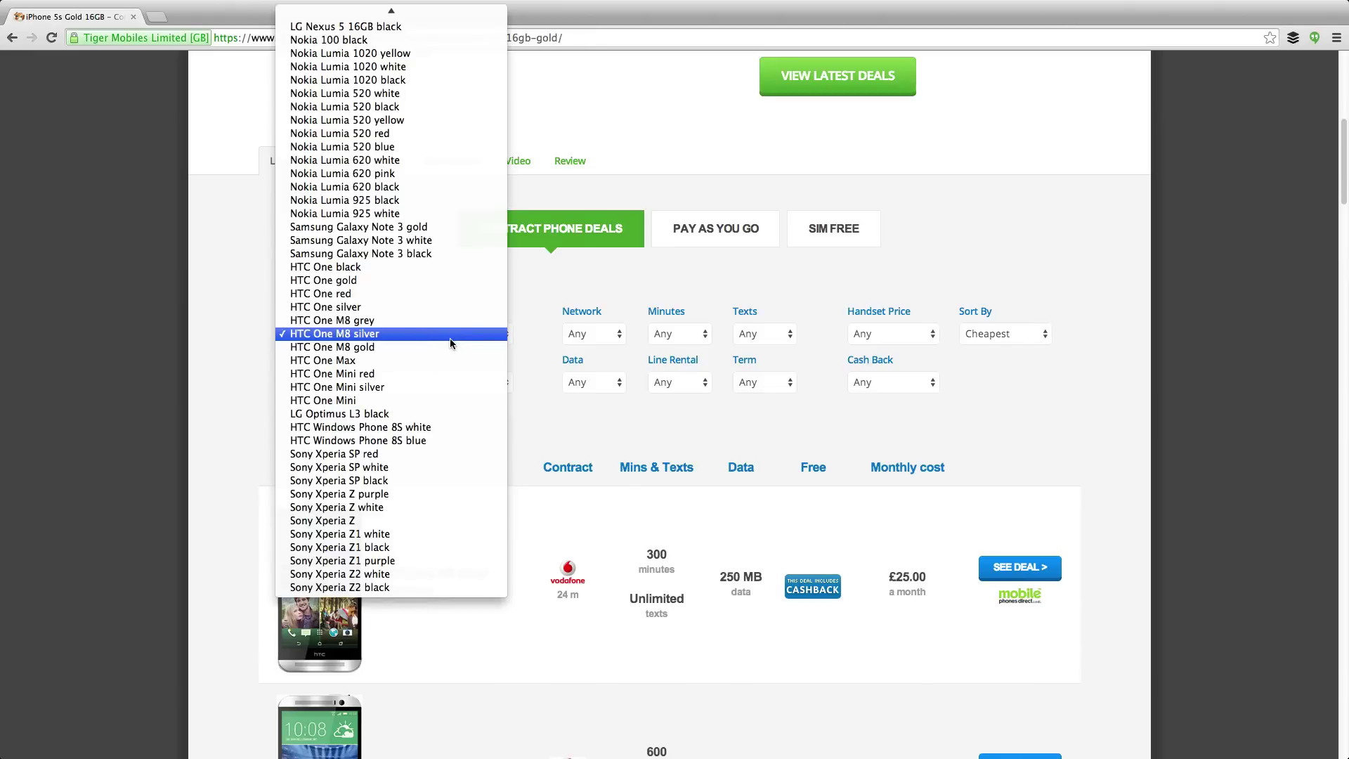
scroll(451, 338, up, 2)
scroll(448, 338, up, 2)
scroll(446, 339, up, 6)
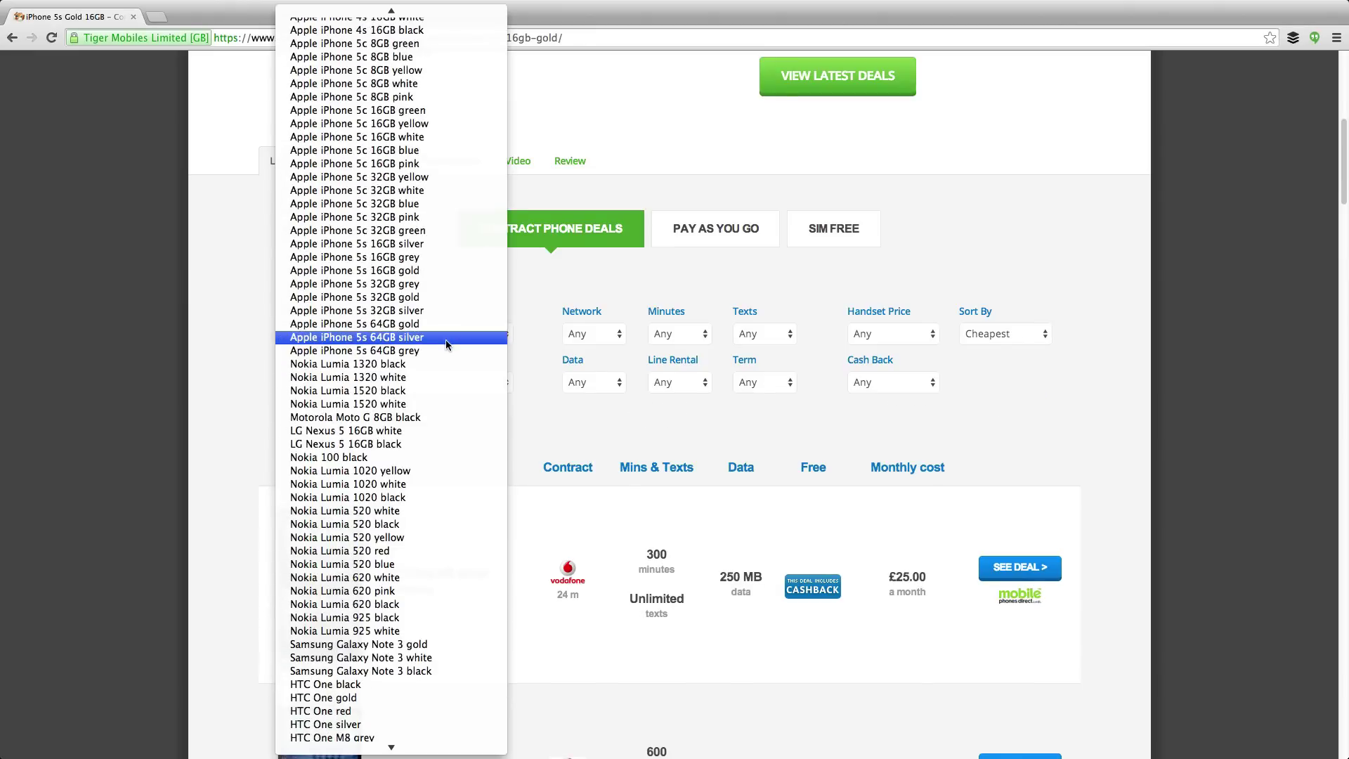
scroll(446, 340, up, 3)
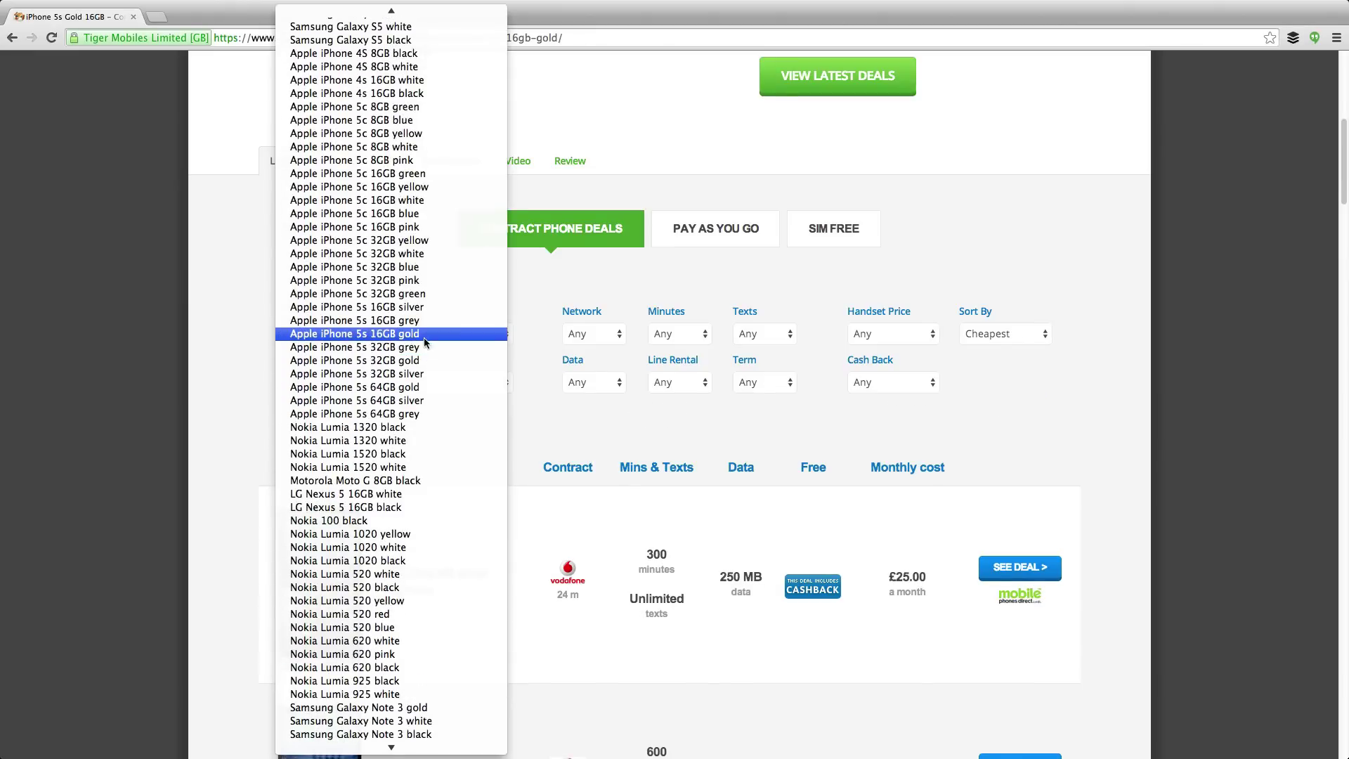
click(422, 334)
scroll(482, 402, down, 2)
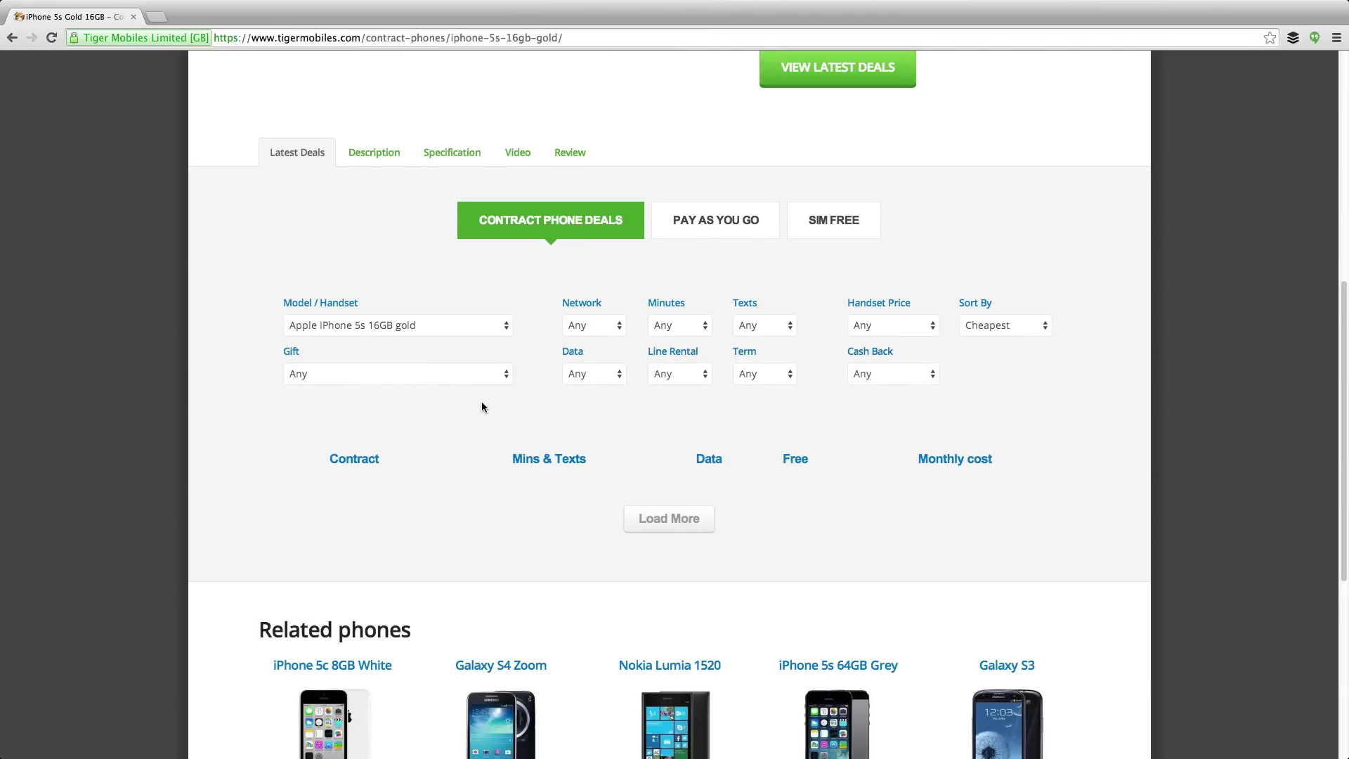
scroll(482, 402, down, 2)
scroll(483, 400, down, 3)
scroll(482, 400, down, 2)
scroll(482, 405, down, 1)
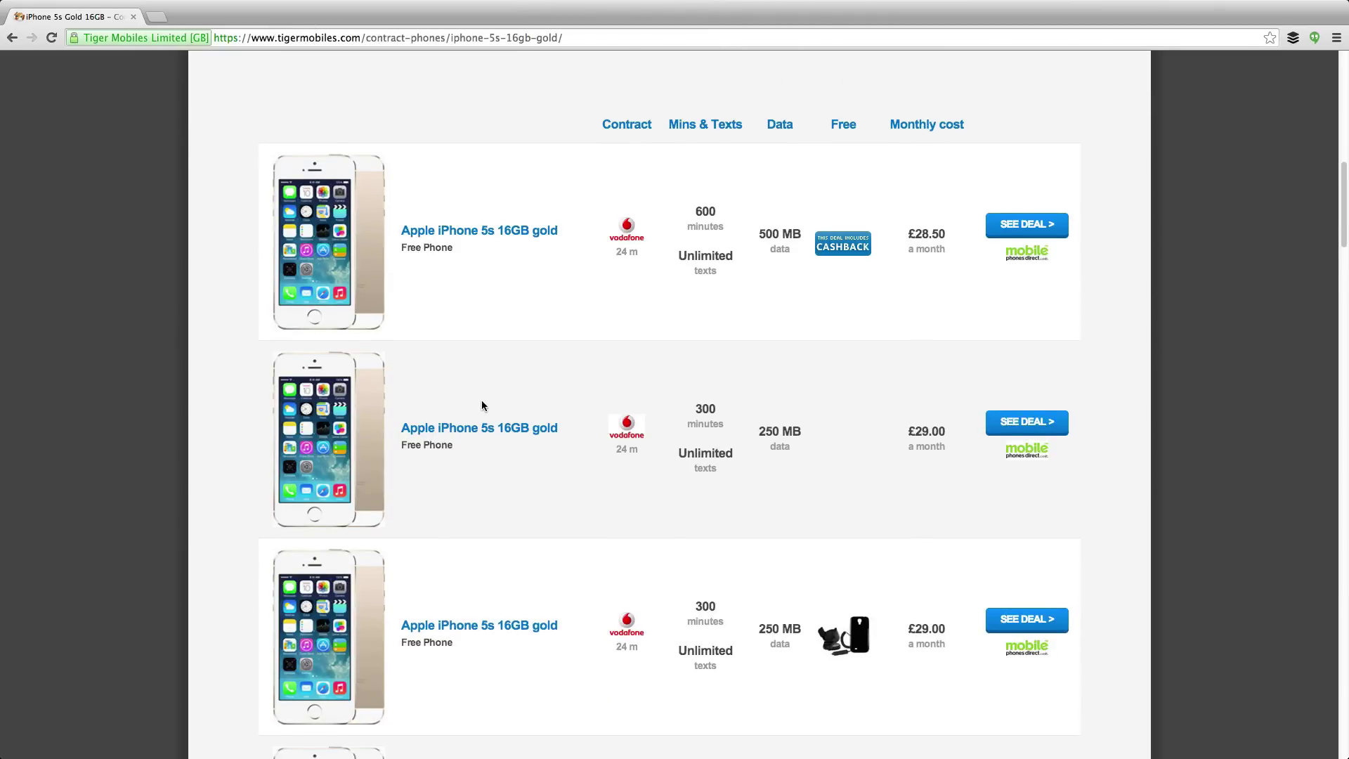